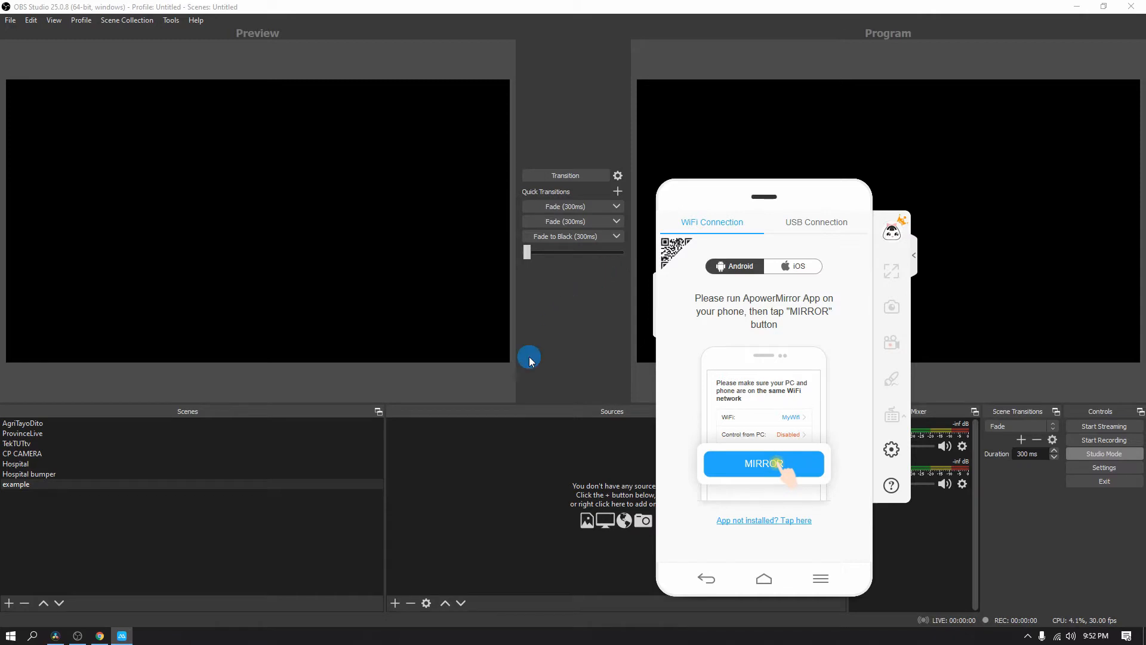
# Switch to Chrome, search Google for "vlc download" and list the available VLC for Windows download packages on the VideoLAN page
pyautogui.click(100, 636)
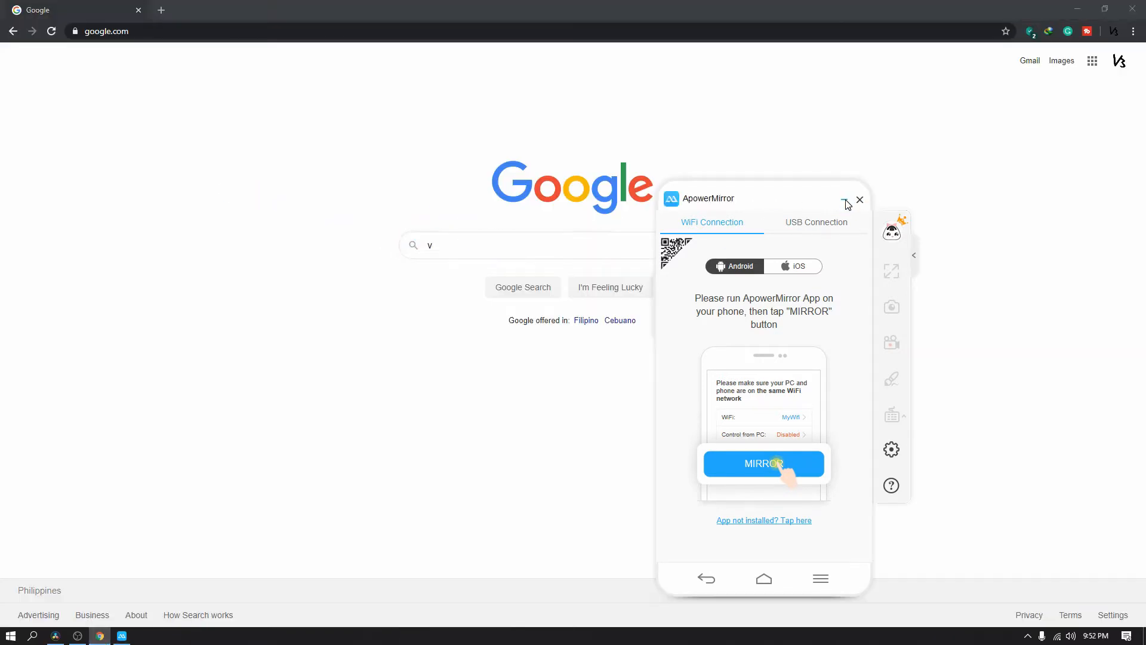
pyautogui.click(860, 199)
pyautogui.click(454, 245)
pyautogui.write('vlc')
pyautogui.press('Down')
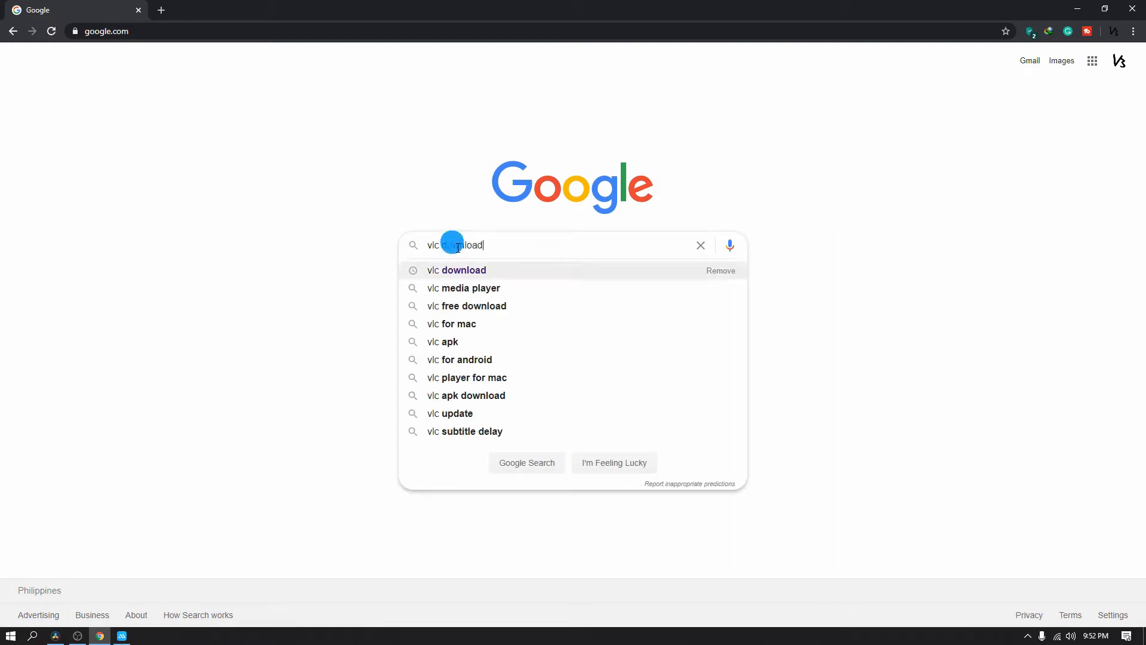
pyautogui.press('Return')
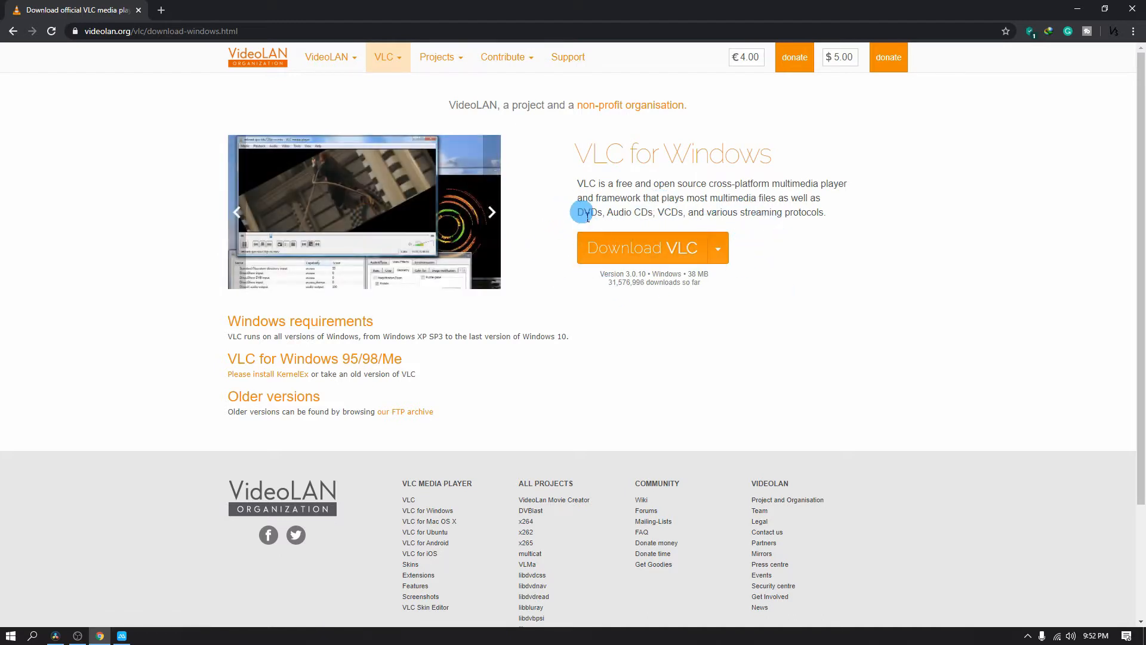
pyautogui.click(720, 248)
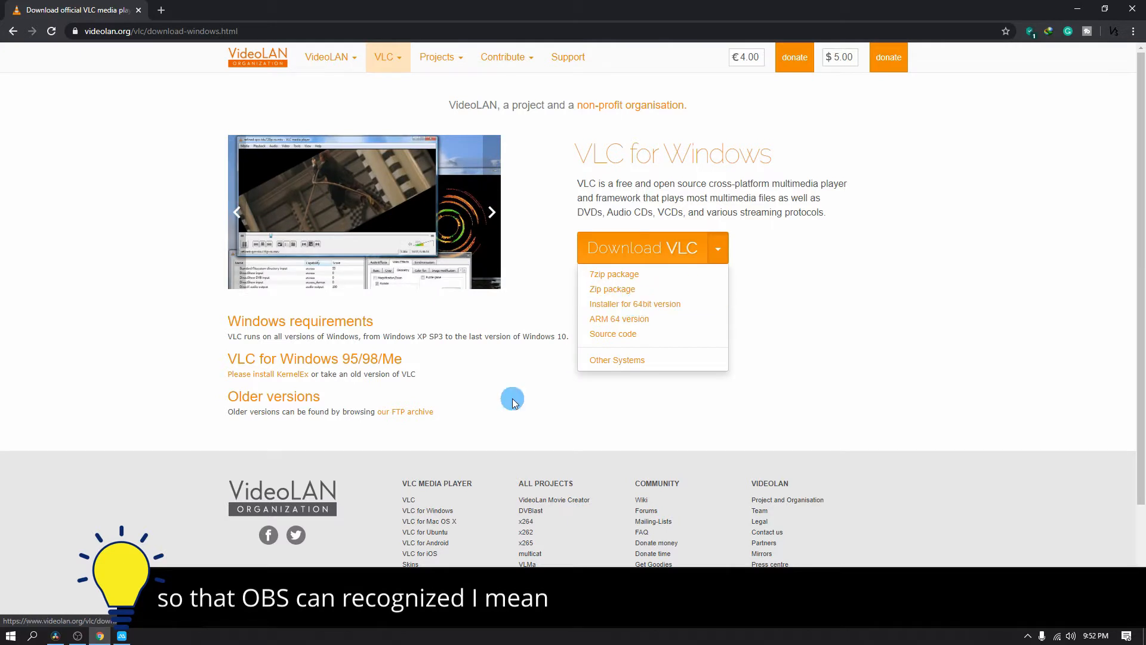
# Switch to OBS Studio and check the available source types for VLC Video Source without adding one
pyautogui.click(78, 635)
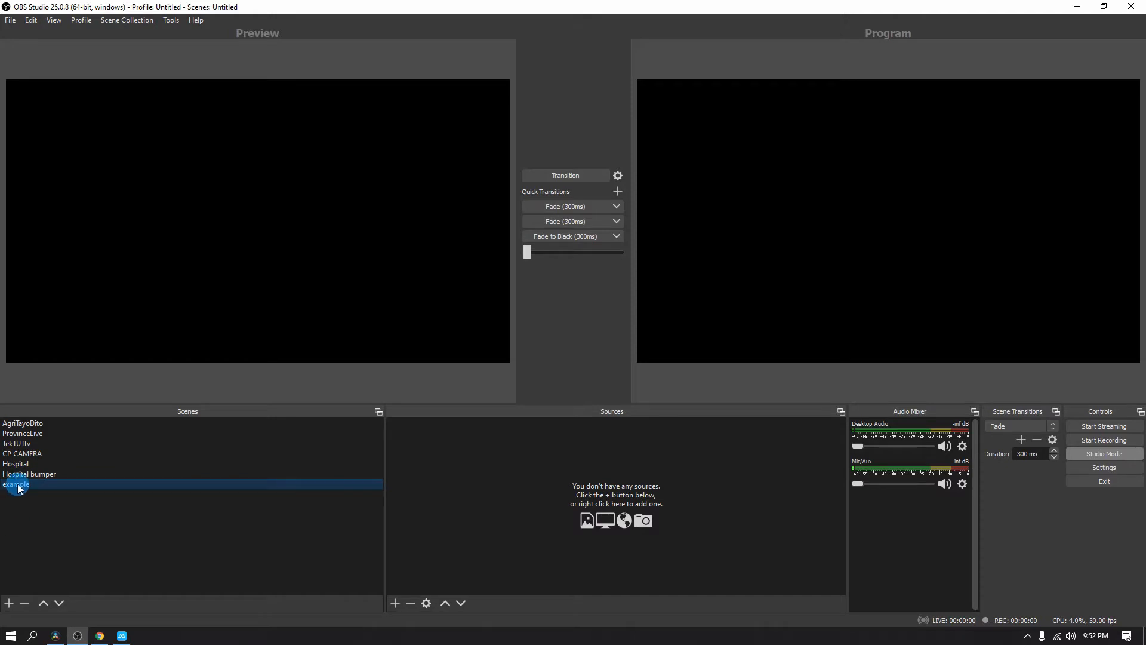
pyautogui.click(393, 603)
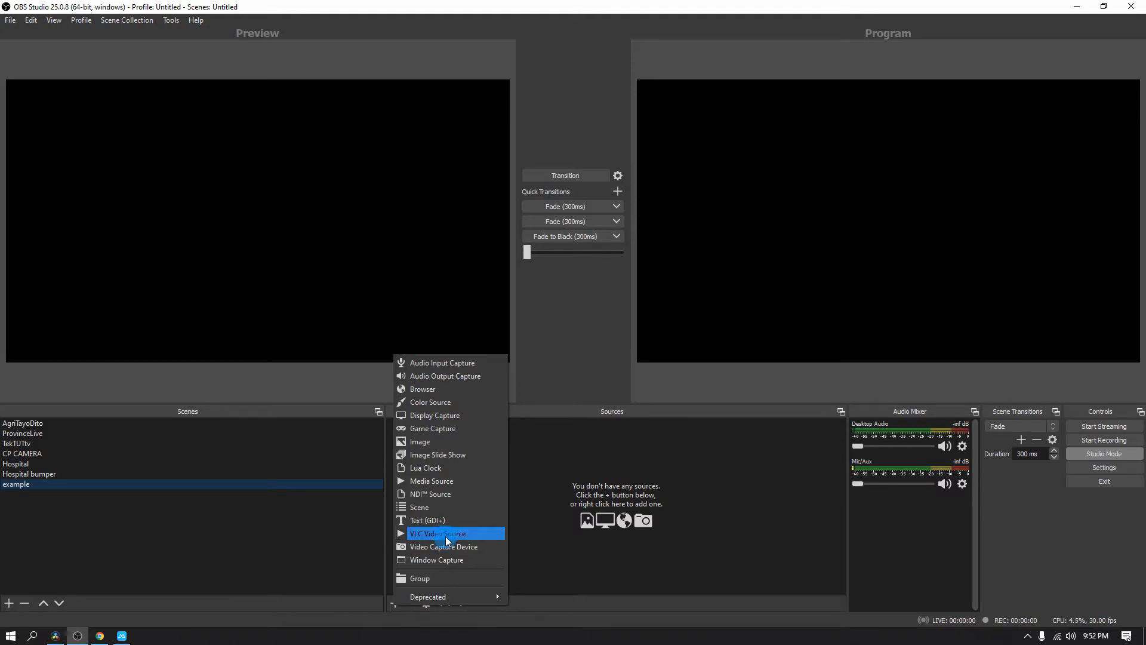
pyautogui.click(358, 641)
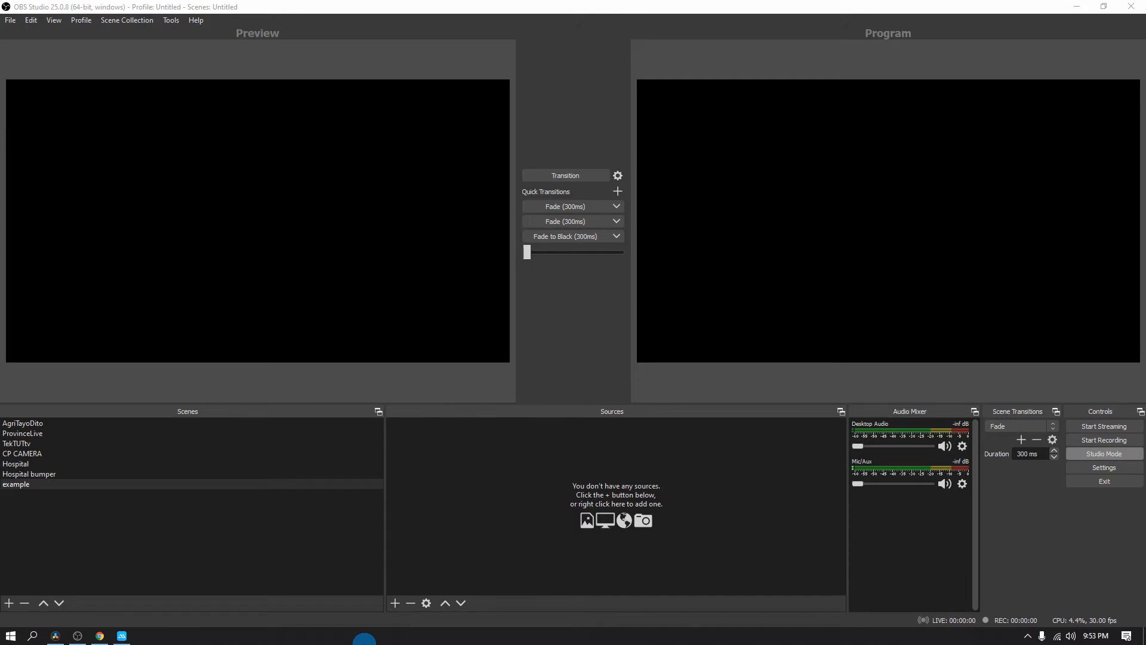
# Switch to ApowerMirror, take the mirrored phone out of full screen and open the IP Webcam app on it
pyautogui.click(122, 636)
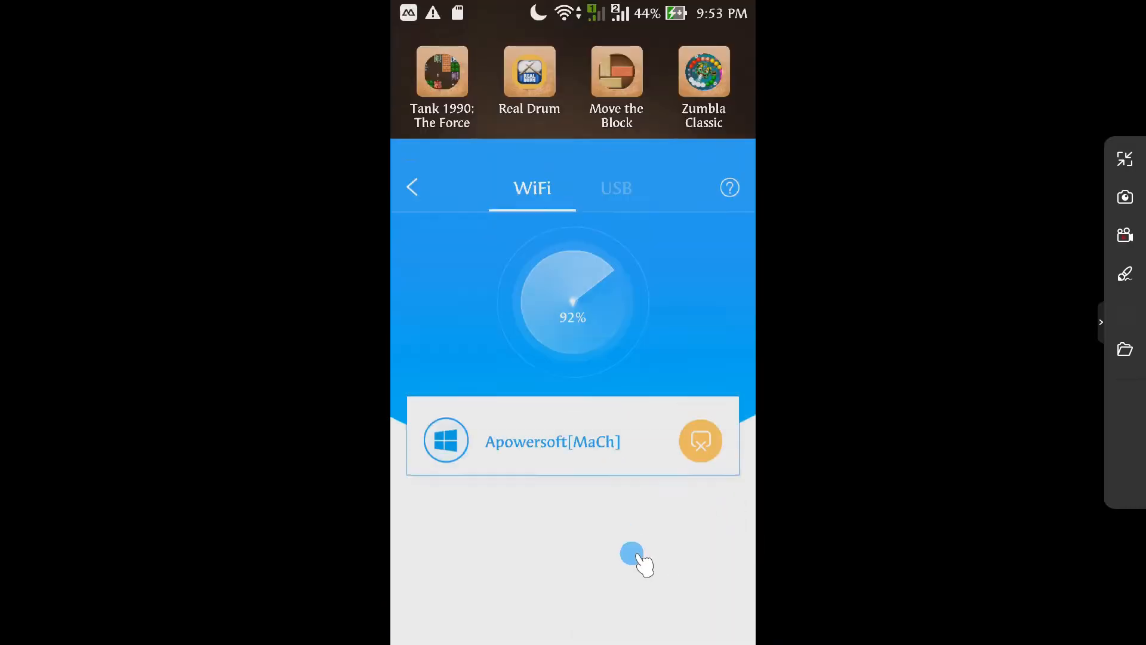
pyautogui.click(1125, 159)
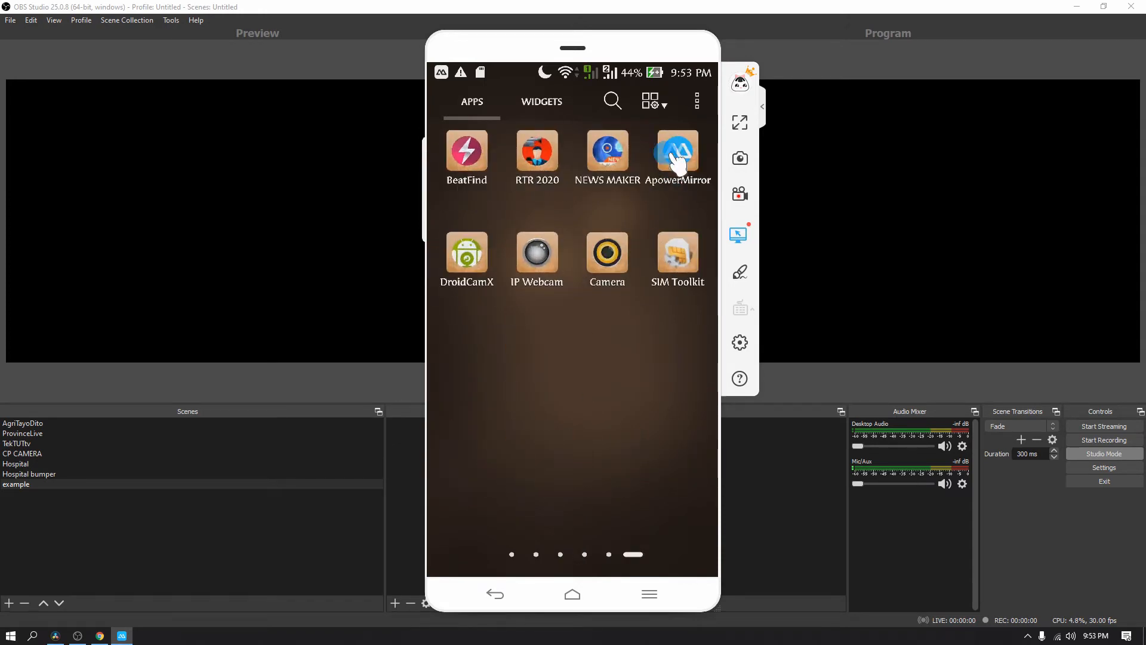
pyautogui.click(536, 250)
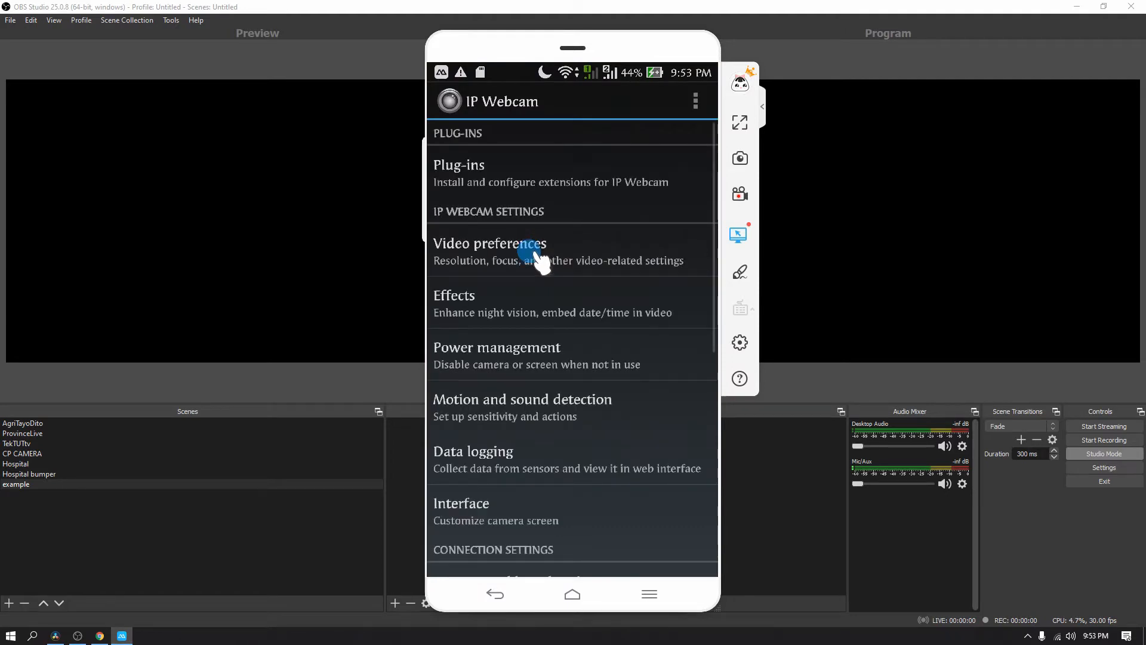
# Look through the IP Webcam settings on the phone and start its video stream server
pyautogui.scroll(-3, 543, 246)
pyautogui.scroll(1, 546, 246)
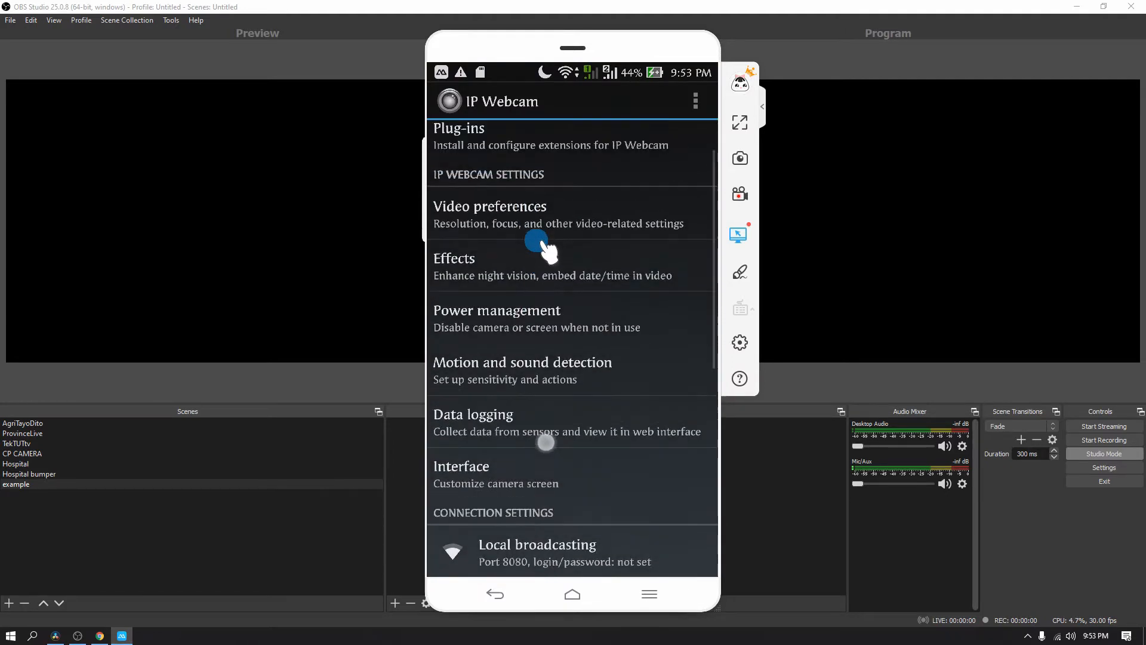
pyautogui.scroll(2, 545, 242)
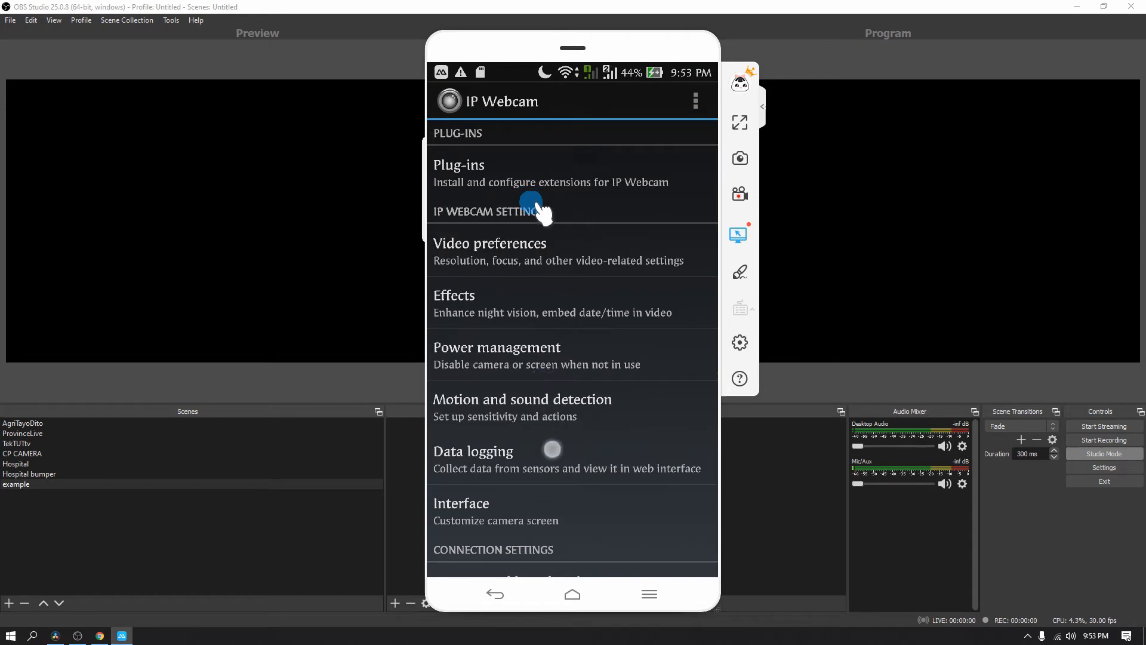
pyautogui.scroll(-5, 520, 213)
pyautogui.scroll(5, 515, 224)
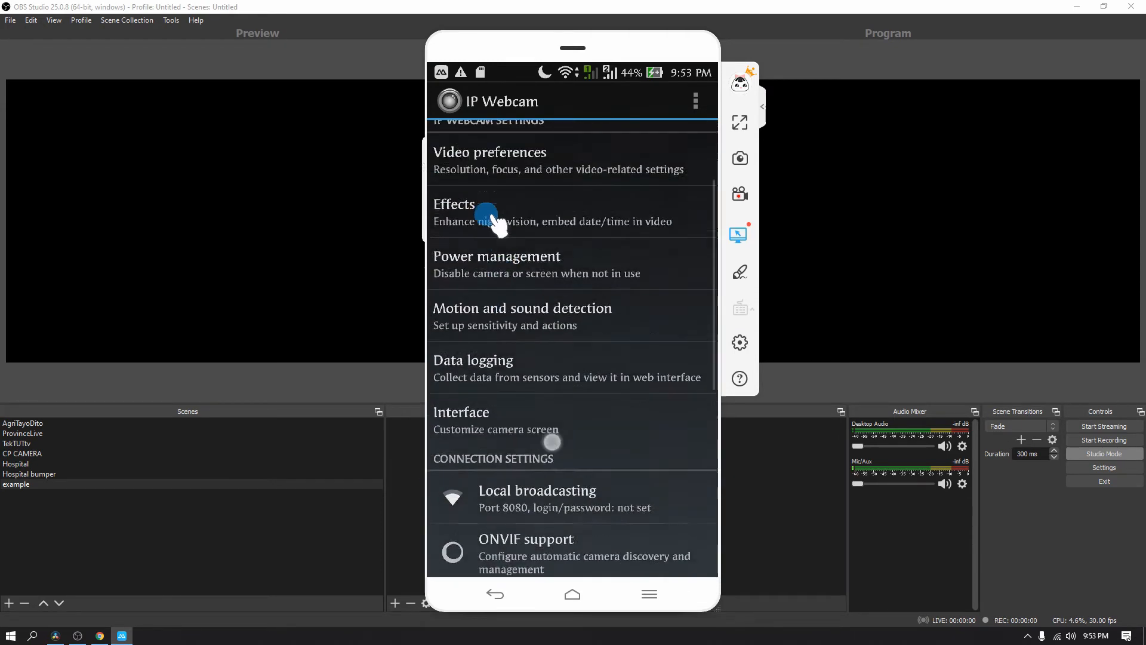
pyautogui.scroll(-15, 494, 245)
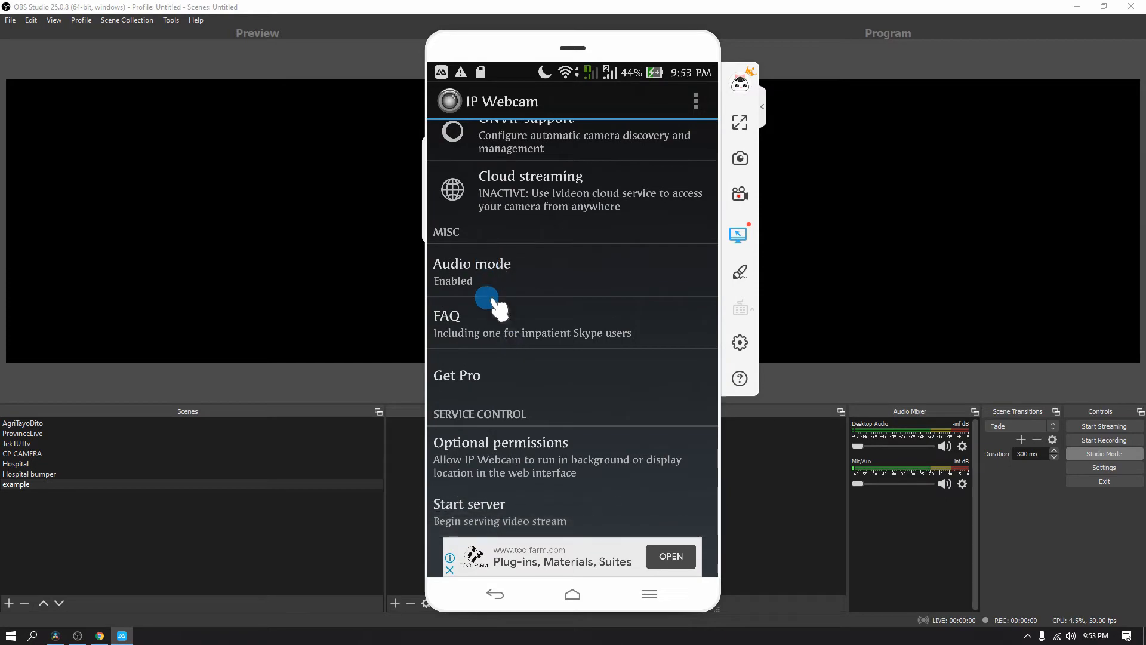
pyautogui.click(501, 509)
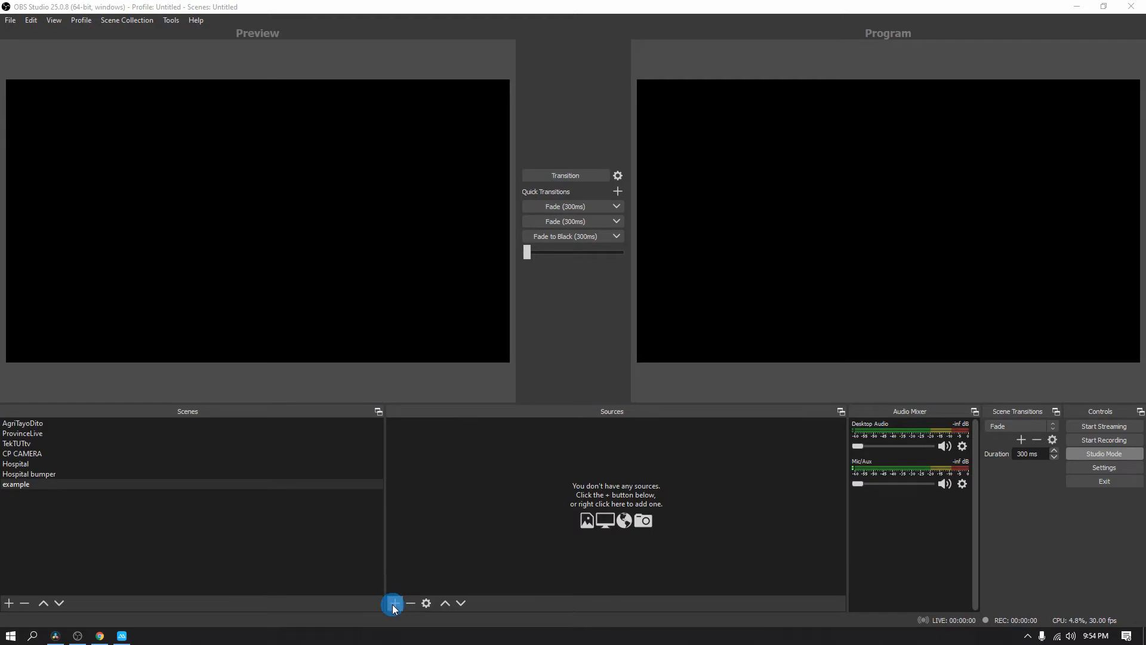
# Add a new VLC Video Source with the default name to the example scene in OBS Studio
pyautogui.click(159, 488)
pyautogui.click(393, 604)
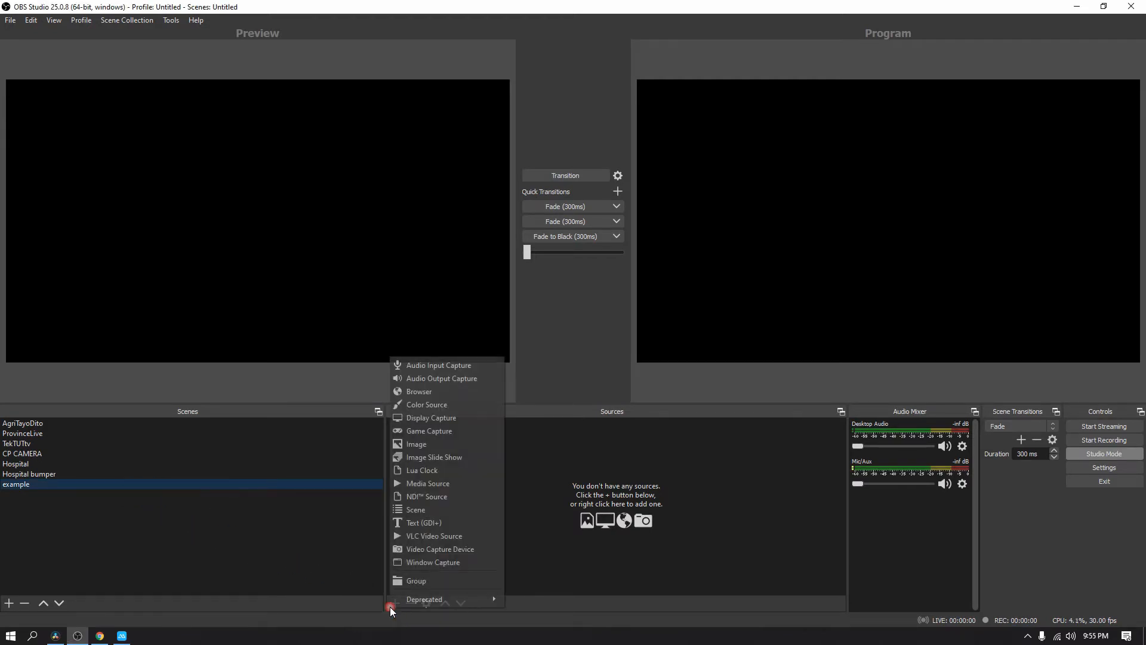
pyautogui.click(424, 536)
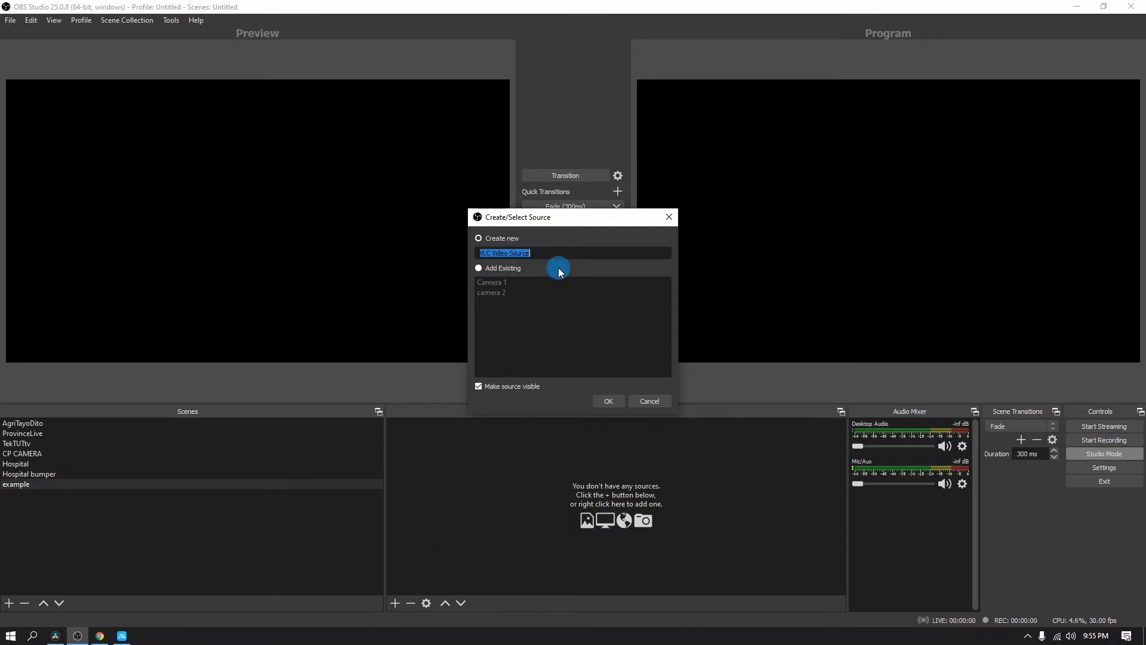
pyautogui.click(604, 397)
pyautogui.click(479, 395)
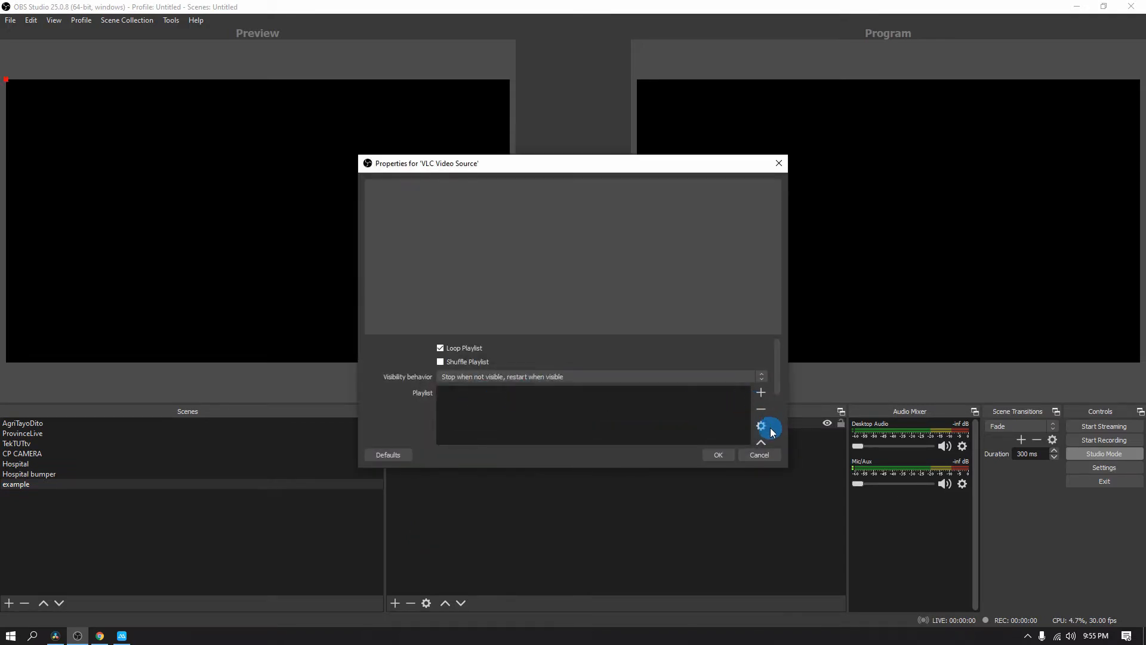
pyautogui.click(761, 394)
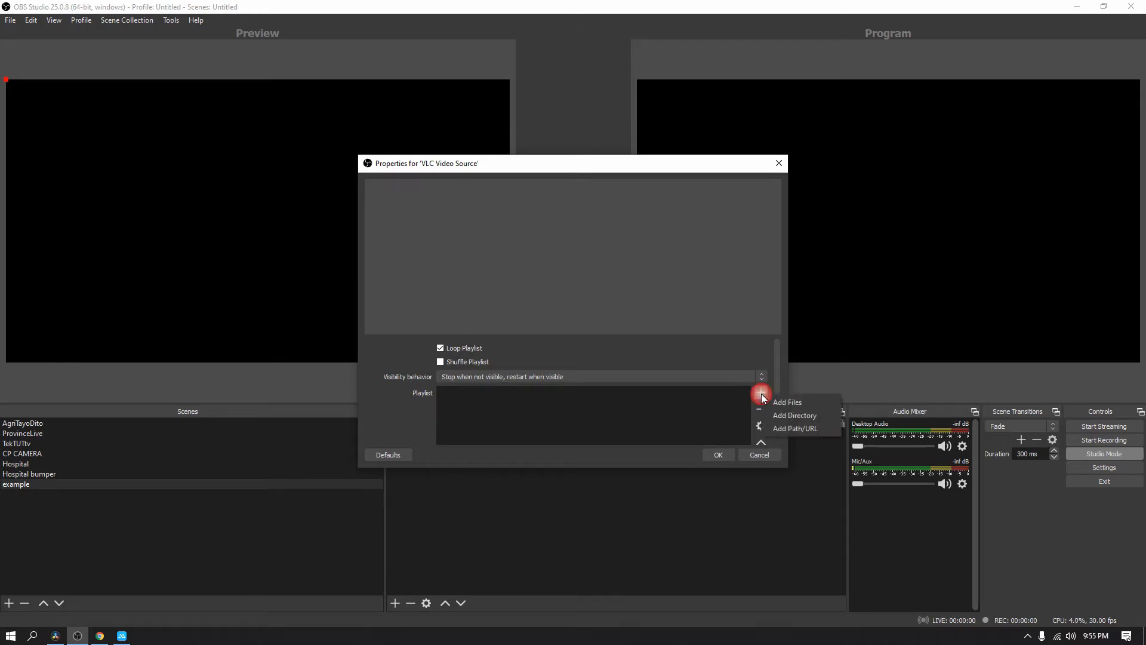
pyautogui.click(800, 428)
pyautogui.moveTo(537, 274); pyautogui.dragTo(540, 272)
pyautogui.click(520, 292)
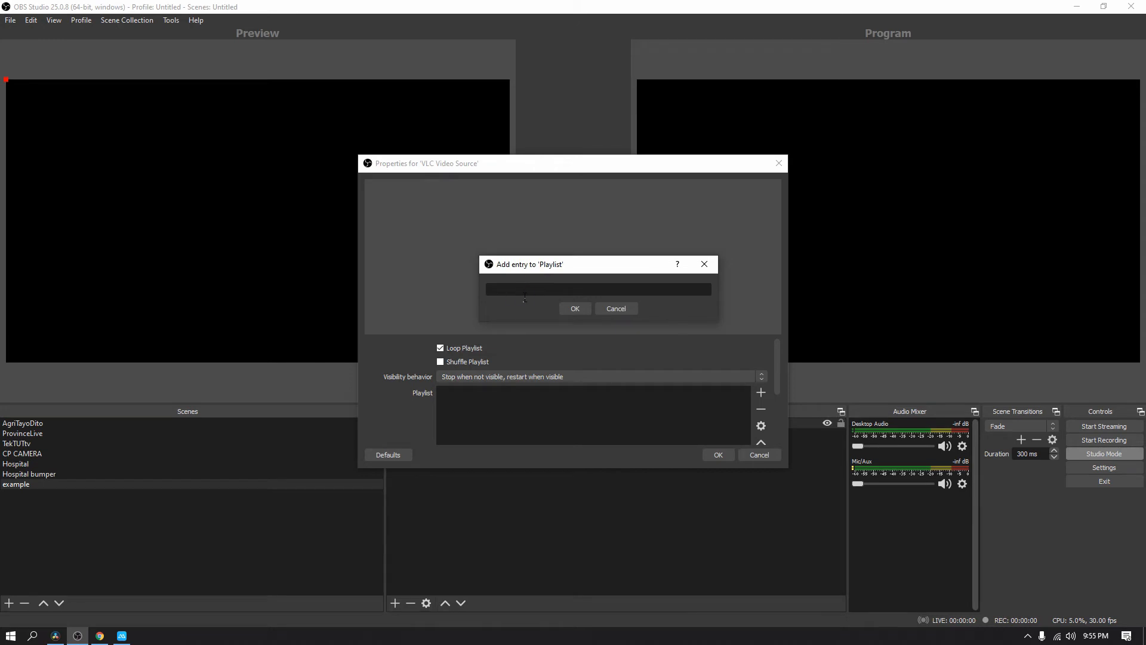
pyautogui.click(524, 297)
pyautogui.write('http')
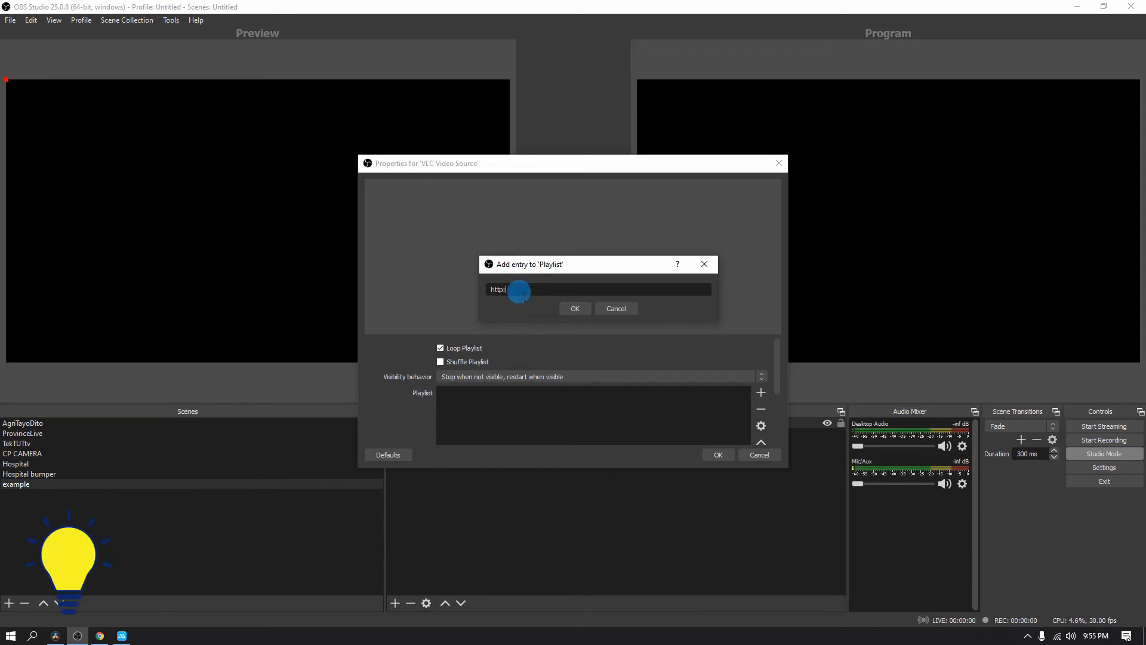
pyautogui.write('://192.168.0.103:8080/video')
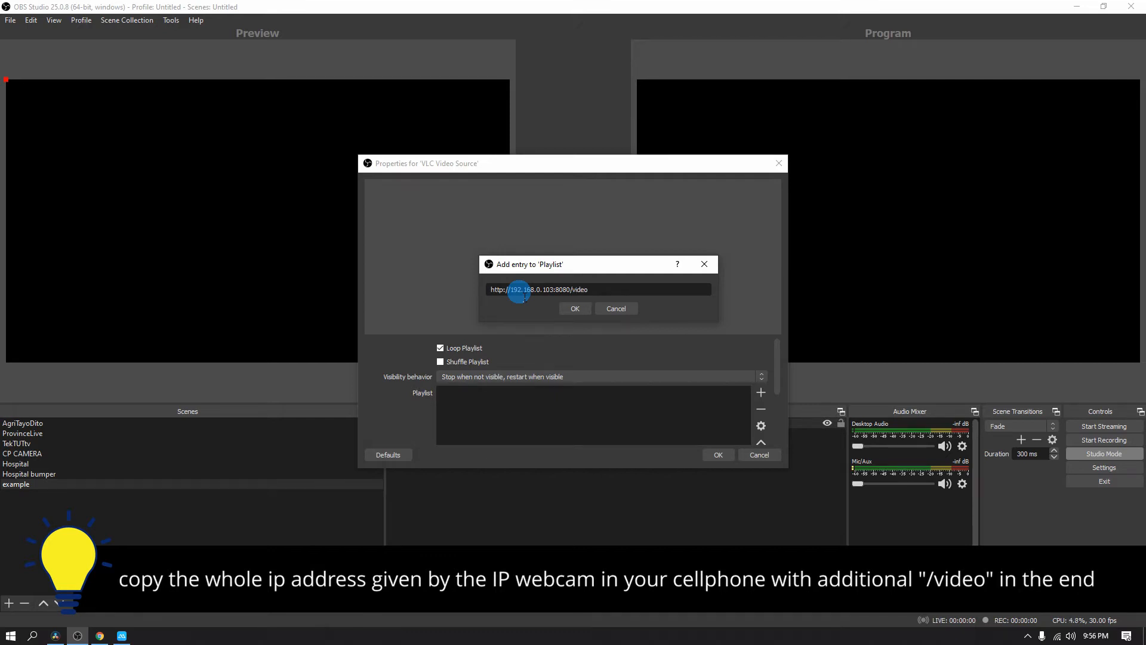
pyautogui.click(582, 309)
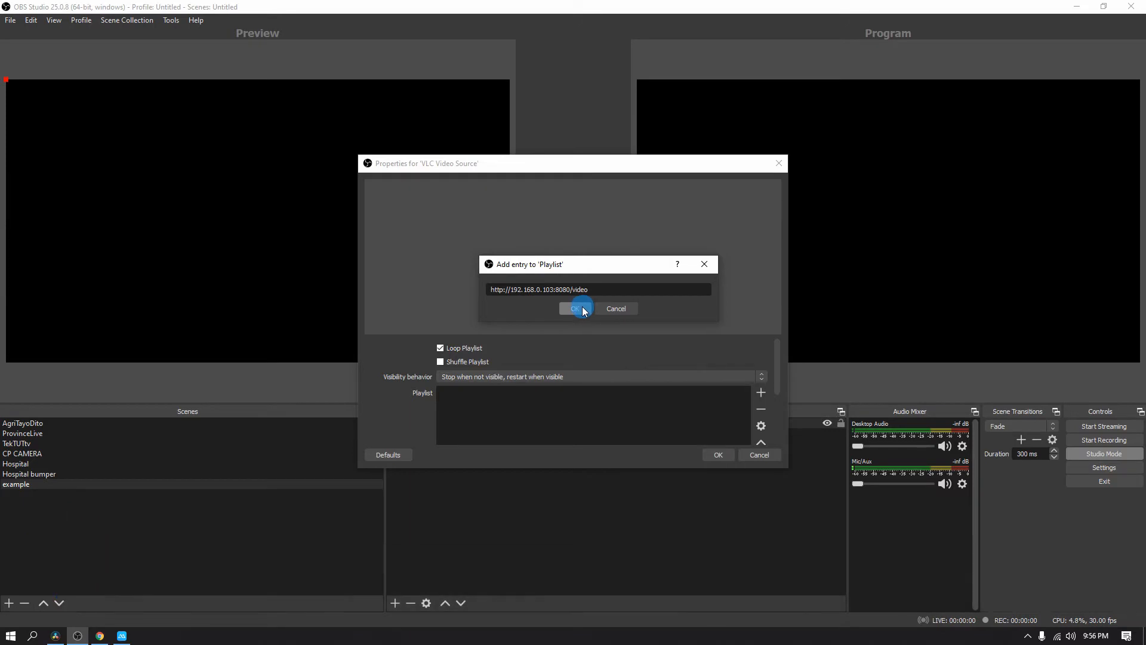
pyautogui.click(627, 370)
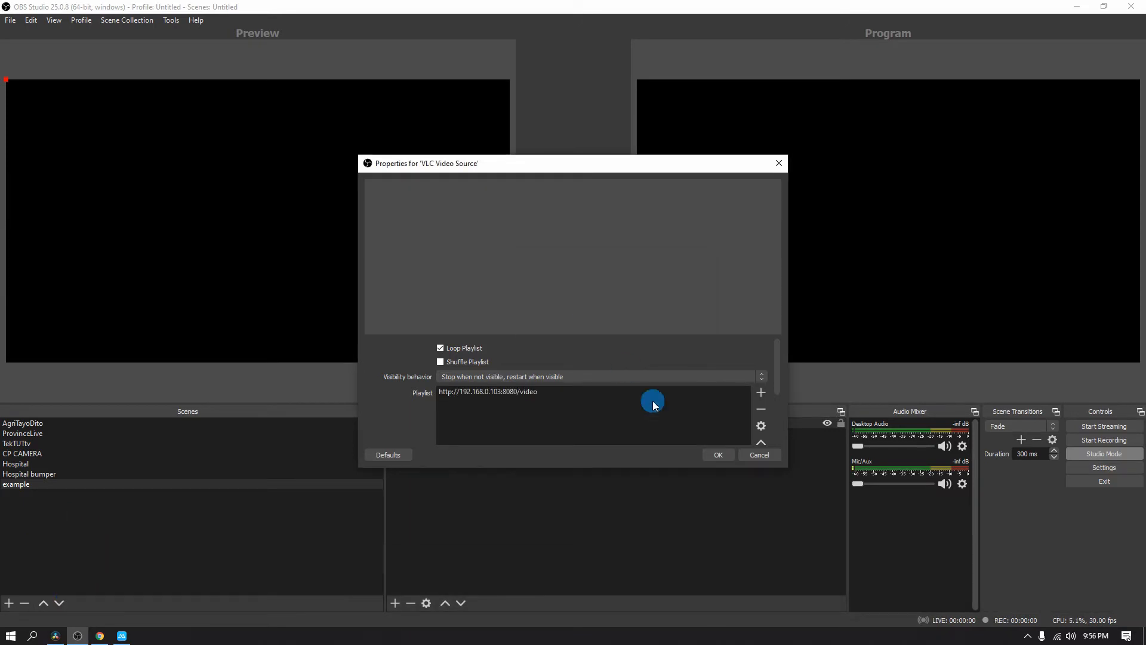
pyautogui.click(720, 454)
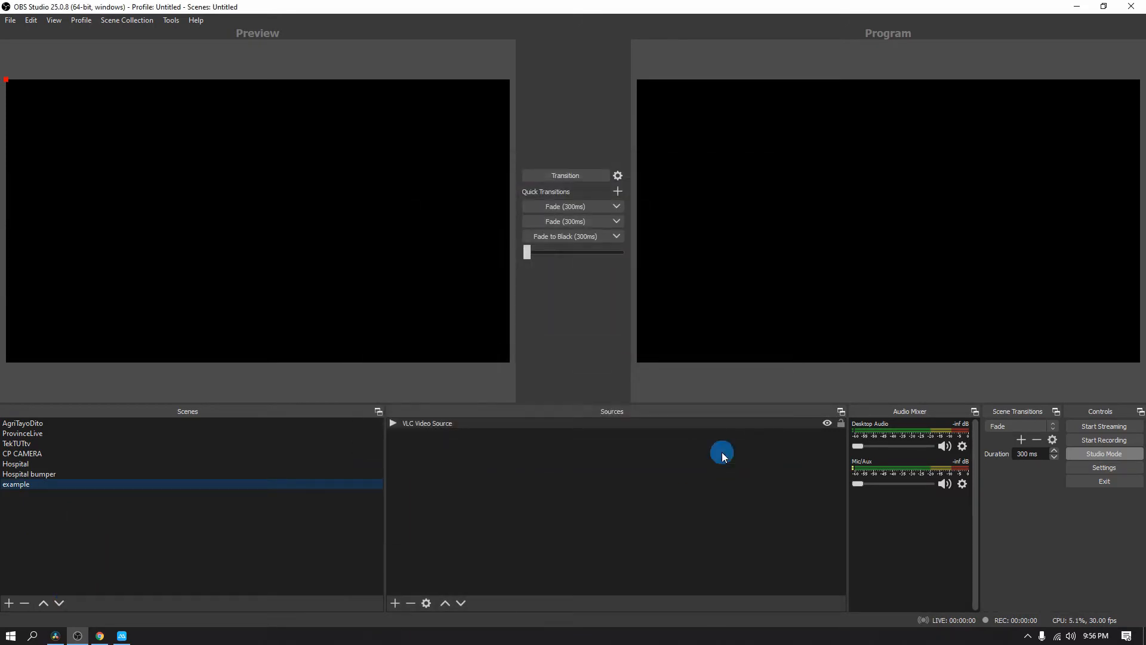
# Transition the example scene to the Program output and select its VLC Video Source
pyautogui.click(559, 176)
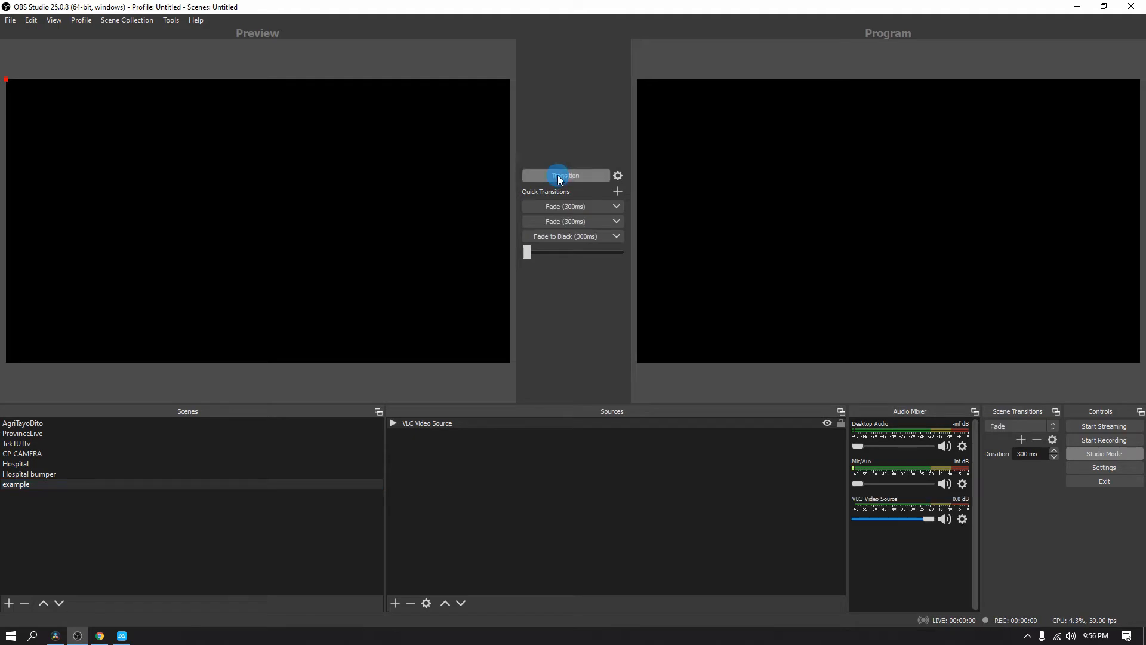
pyautogui.click(531, 446)
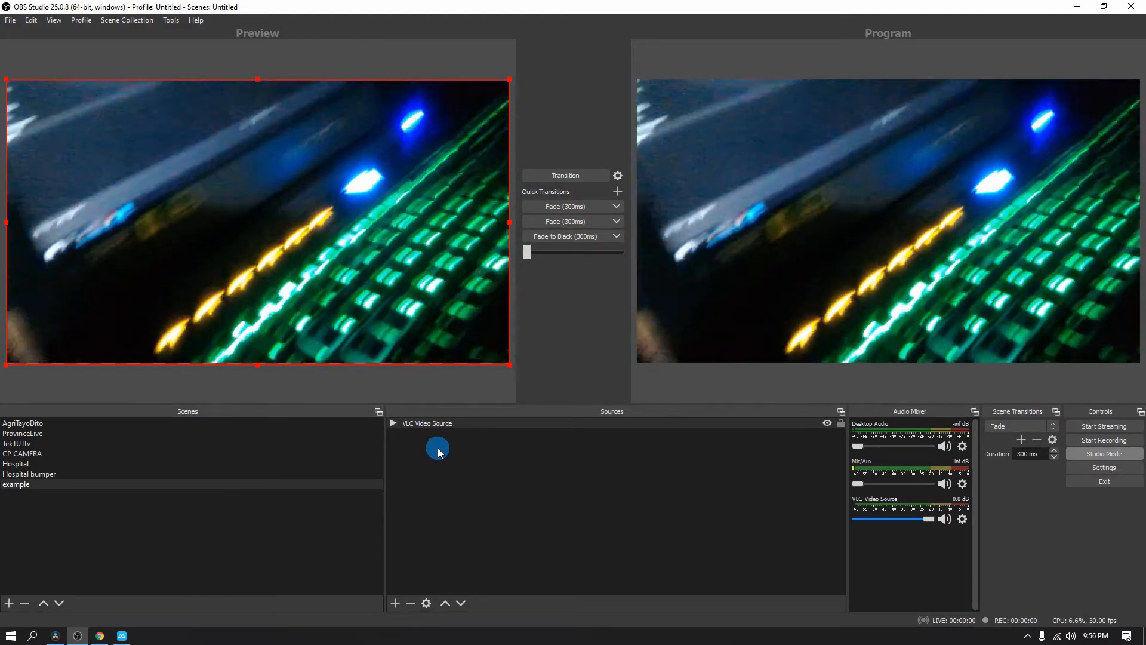
pyautogui.click(439, 423)
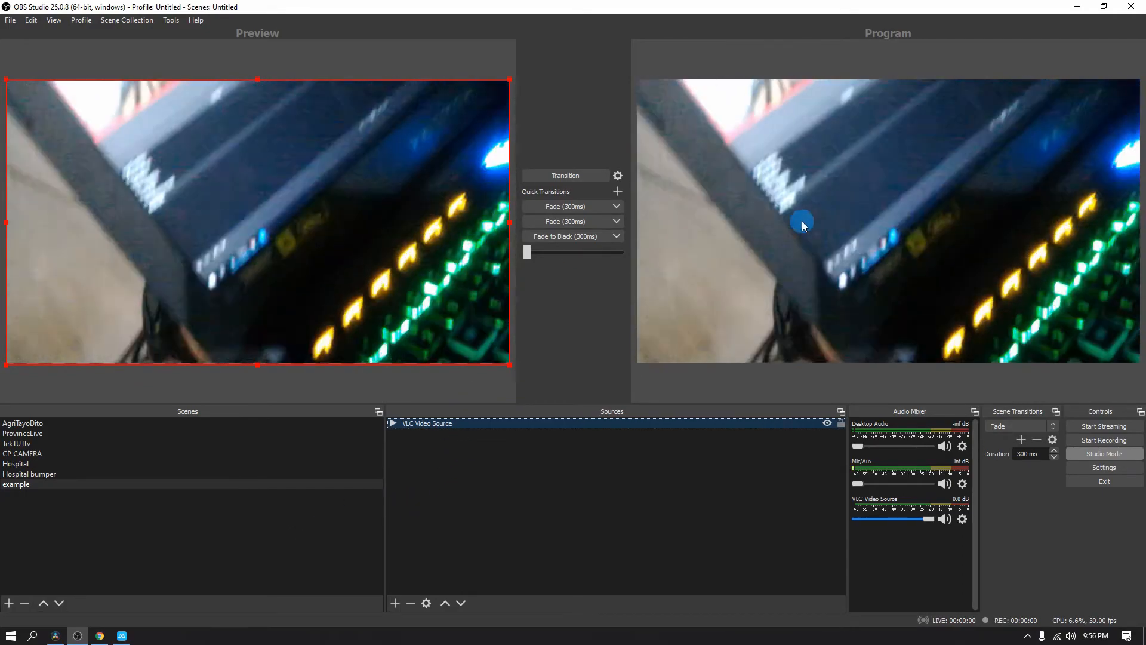
# Switch to Chrome and open the IP Webcam control page at 192.168.0.103:8080 in a new tab
pyautogui.click(102, 636)
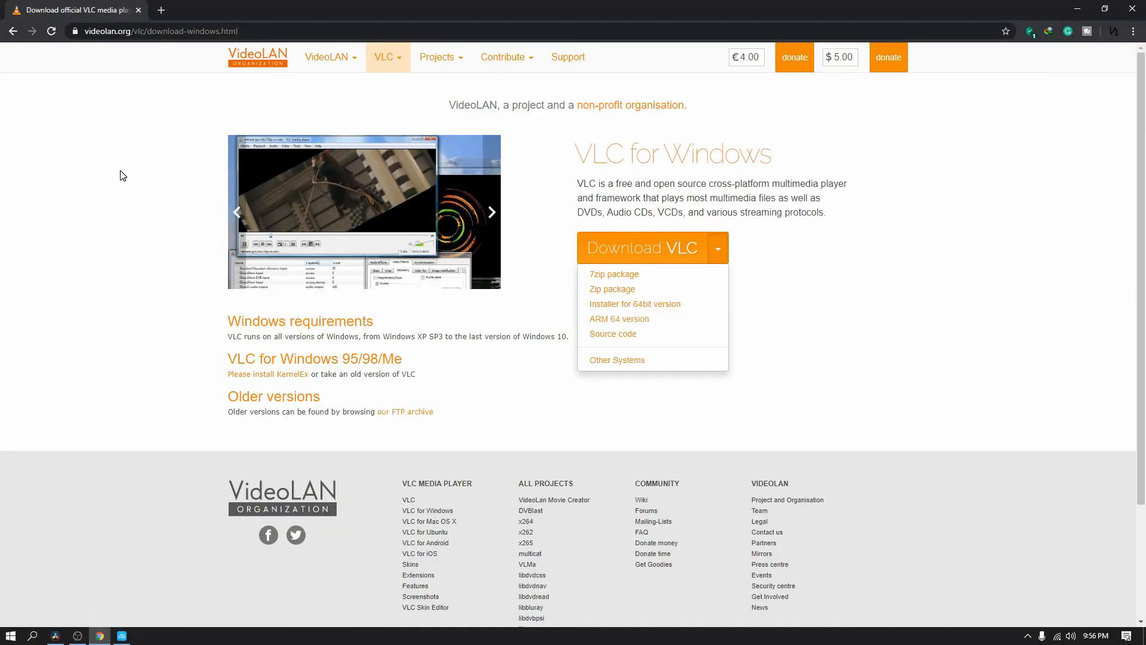
pyautogui.click(162, 9)
pyautogui.write('1')
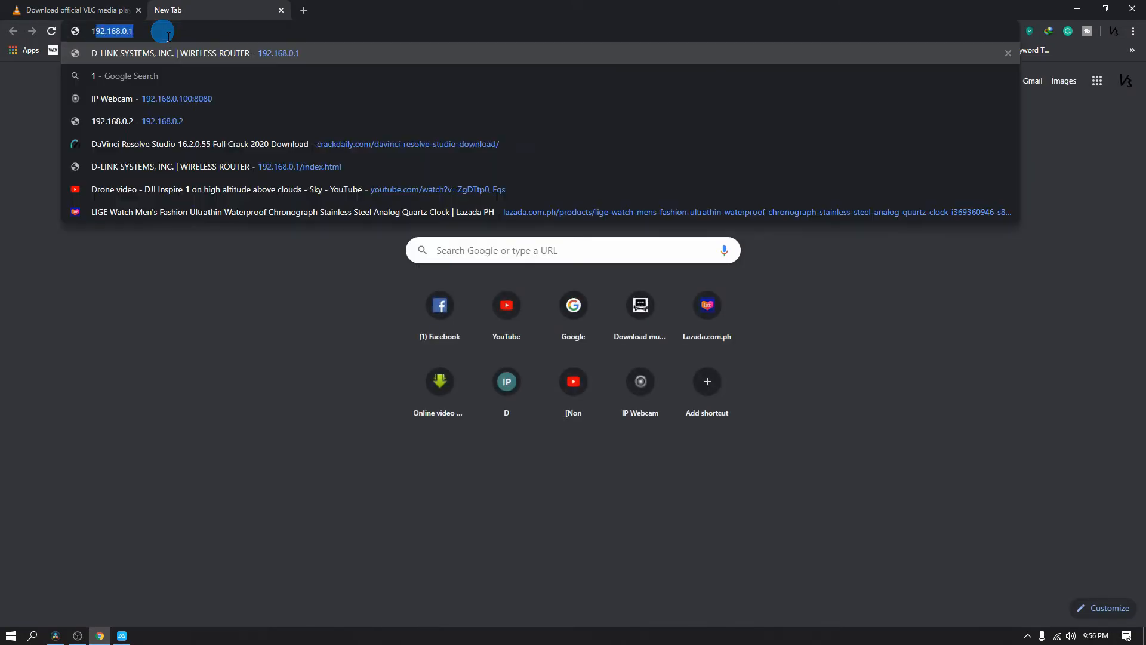
pyautogui.write('92.168')
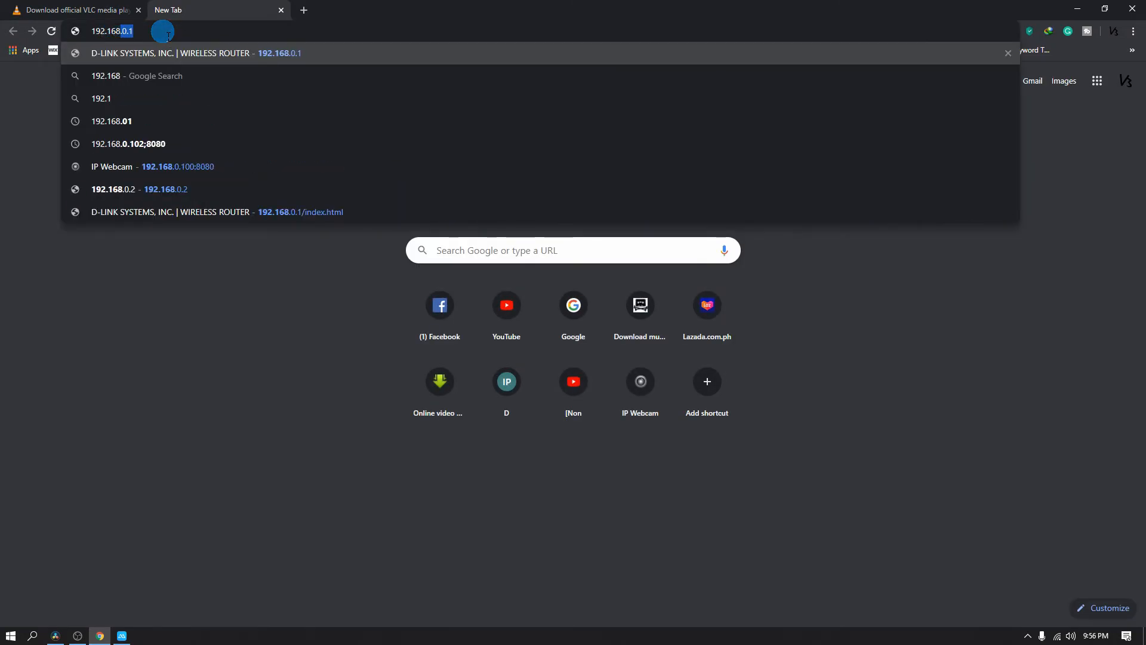
pyautogui.write('.0.103:8080')
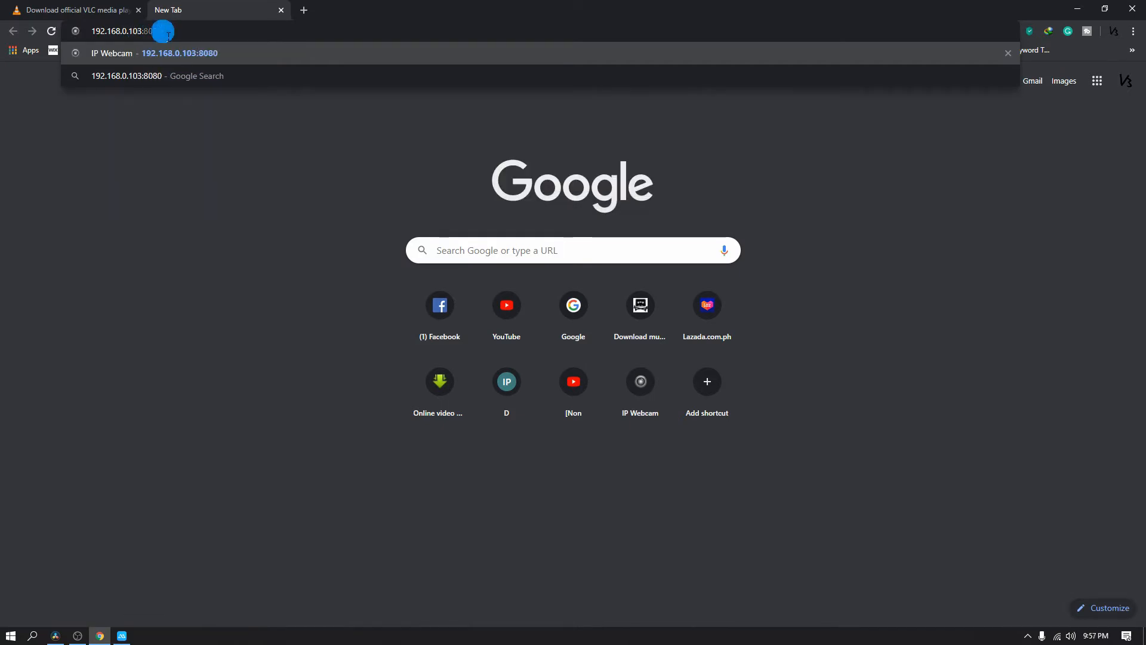
pyautogui.press('Return')
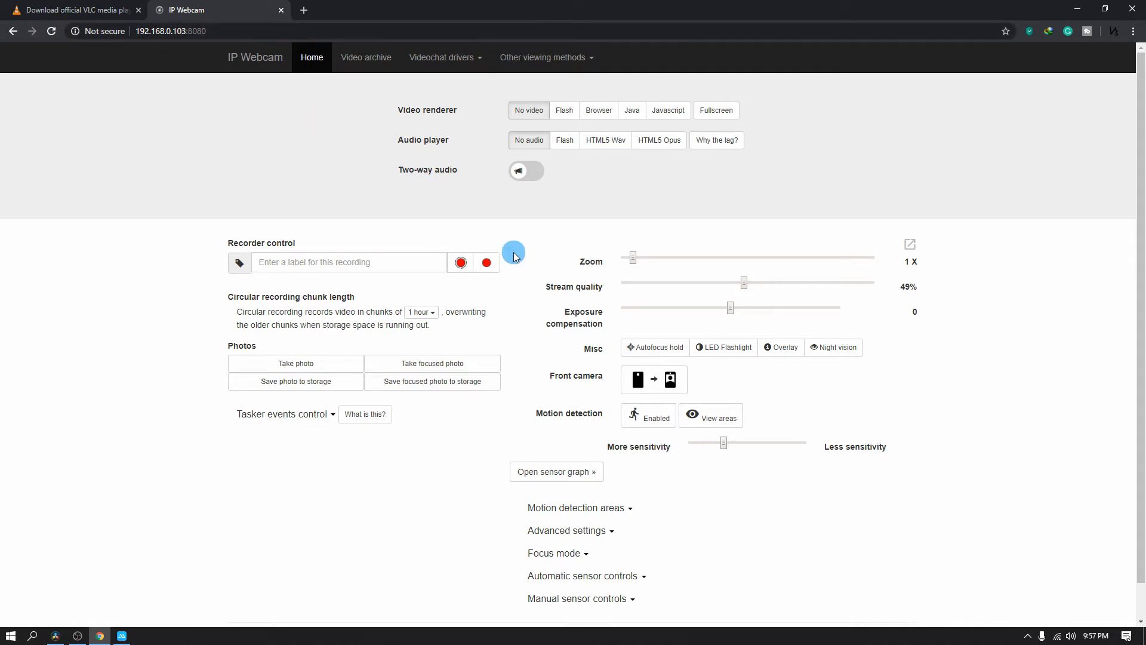
# Set the IP Webcam video renderer to Browser to show the live camera feed above the stream controls
pyautogui.click(606, 110)
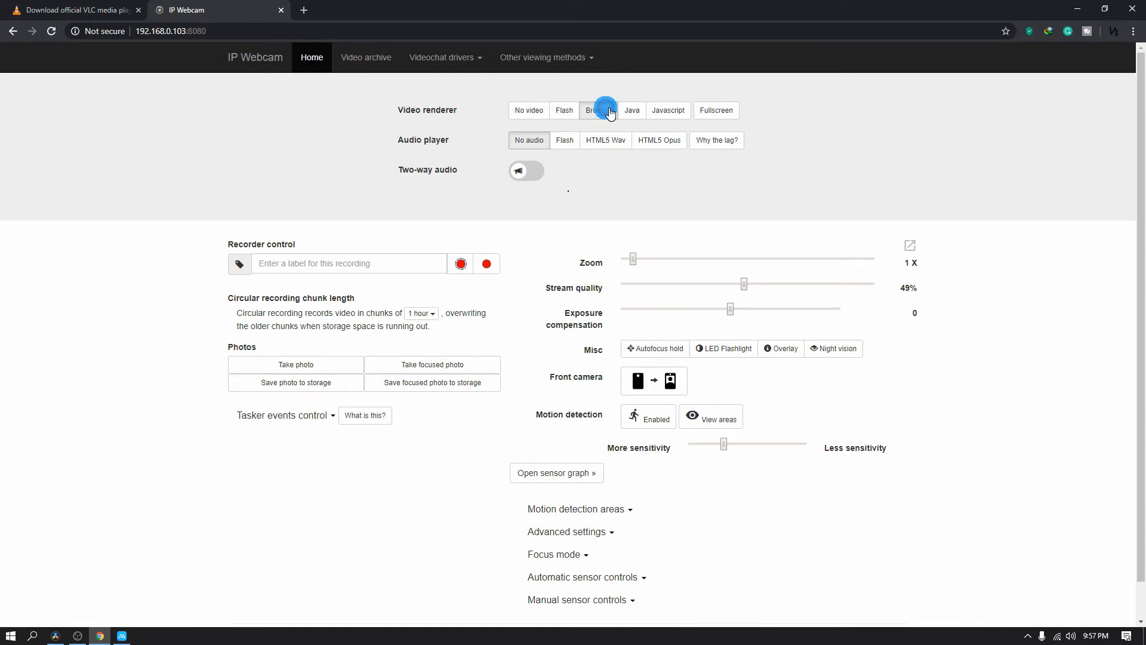
pyautogui.scroll(-4, 565, 327)
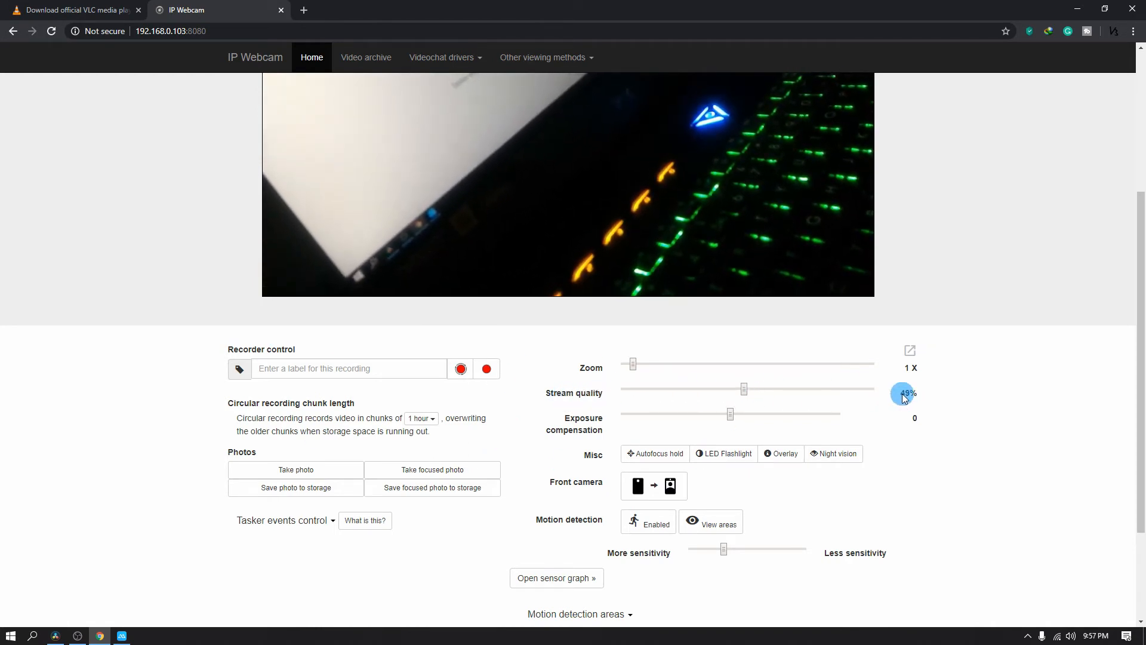
# Set the zoom of the phone camera to 1.38 X in the IP Webcam stream controls
pyautogui.scroll(5, 727, 401)
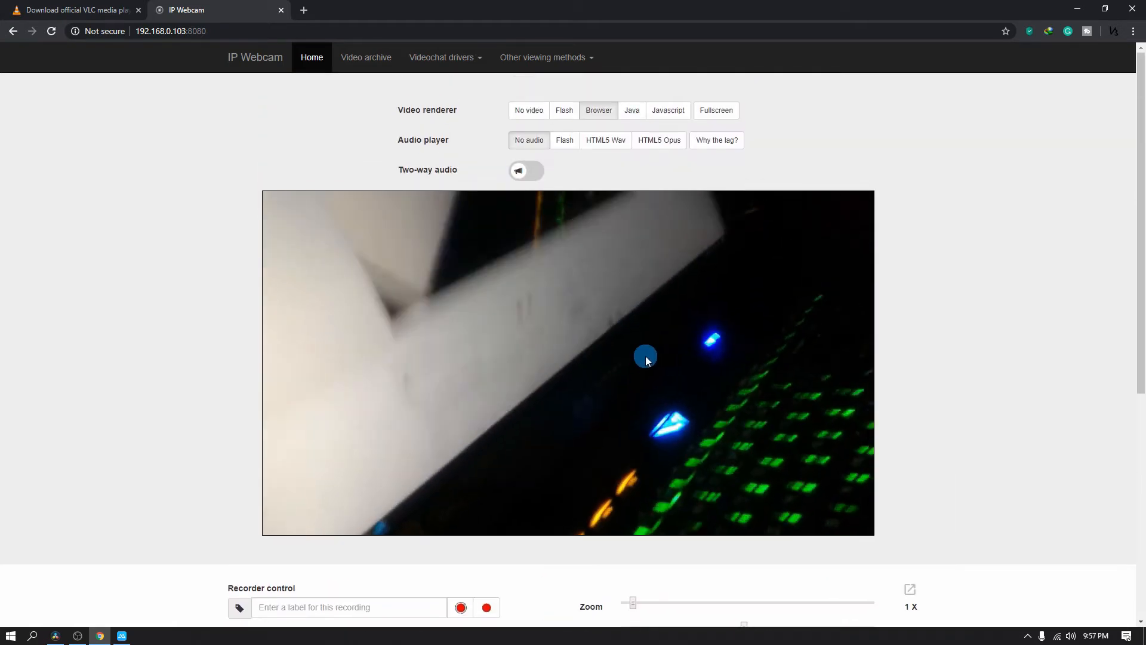
pyautogui.scroll(-4, 656, 364)
pyautogui.scroll(2, 621, 324)
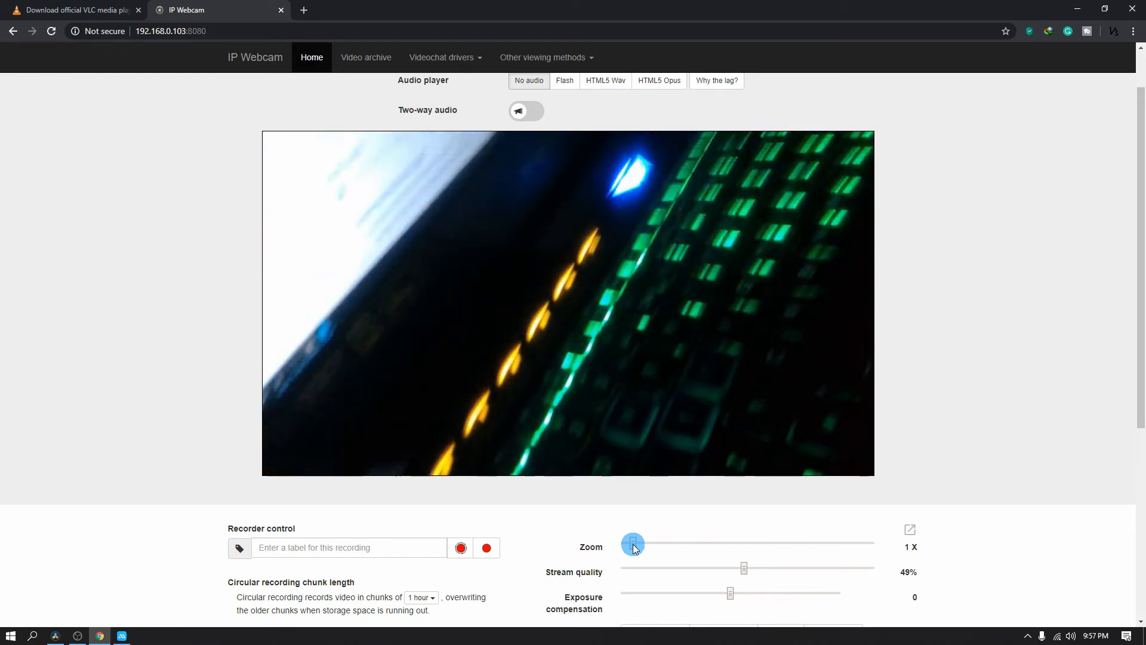
pyautogui.moveTo(635, 548); pyautogui.dragTo(652, 548)
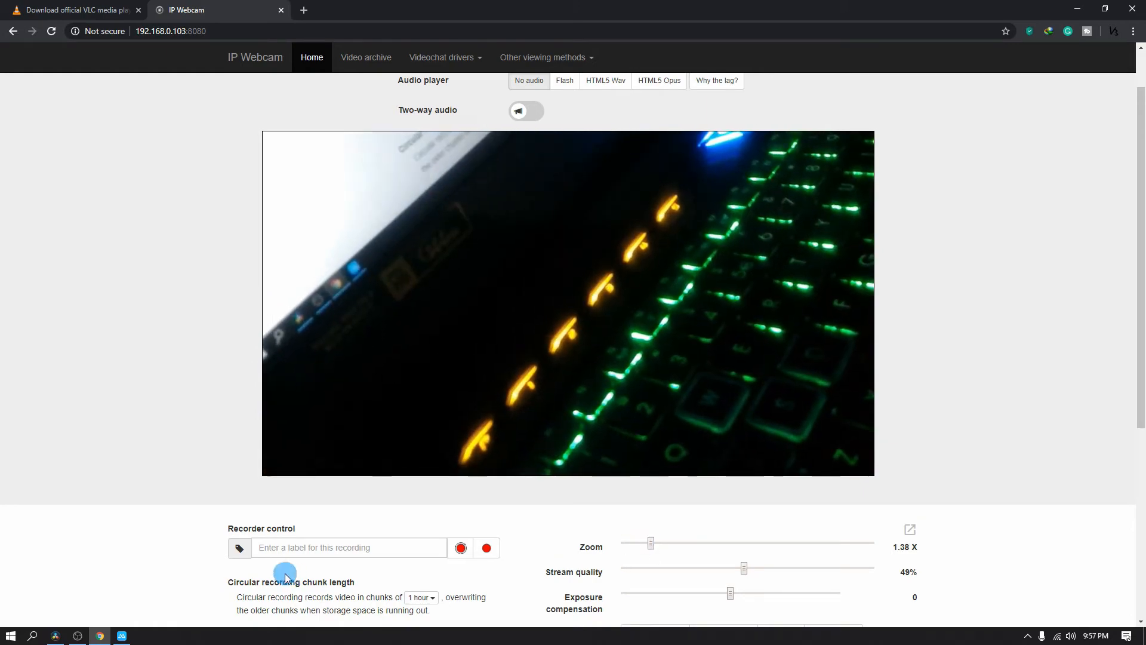
# Check the zoomed feed in OBS Studio, return to Chrome and set the IP Webcam zoom back to 1 X
pyautogui.click(77, 637)
pyautogui.click(100, 637)
pyautogui.moveTo(691, 541); pyautogui.dragTo(624, 549)
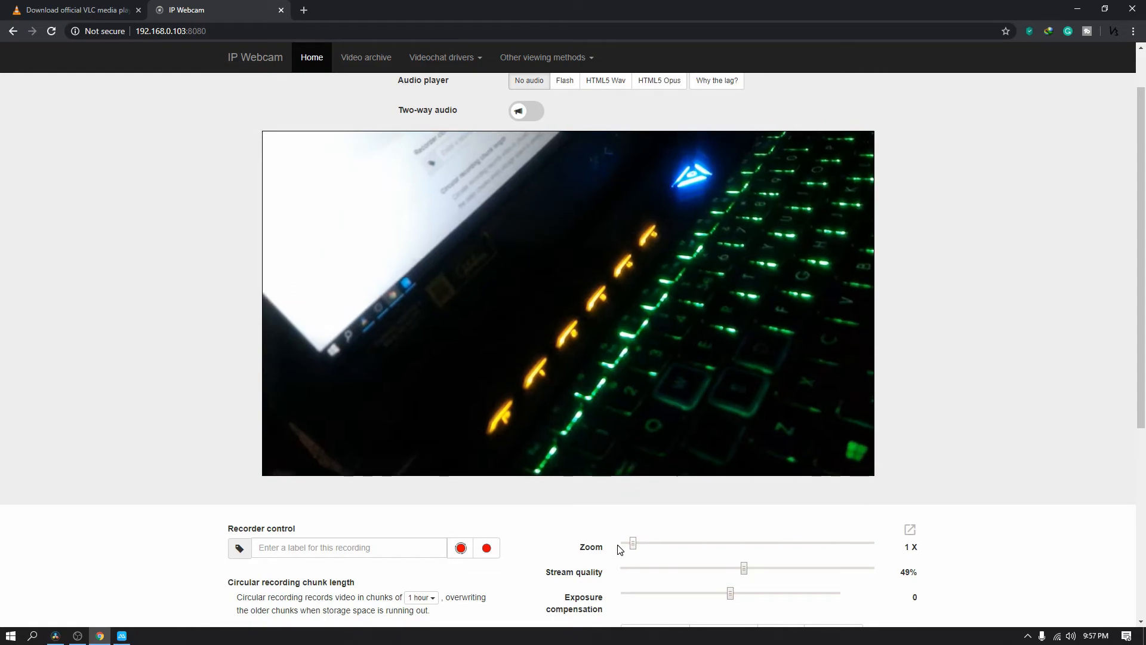
# Switch to OBS Studio and add a new Media Source to the example scene
pyautogui.click(77, 637)
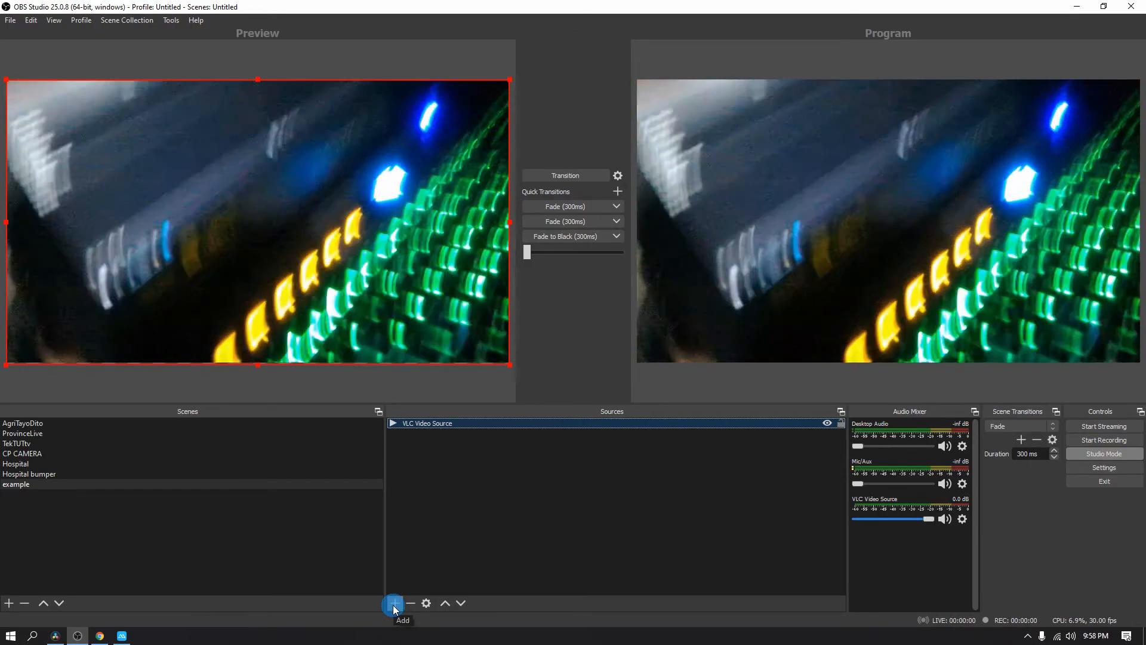
pyautogui.click(394, 603)
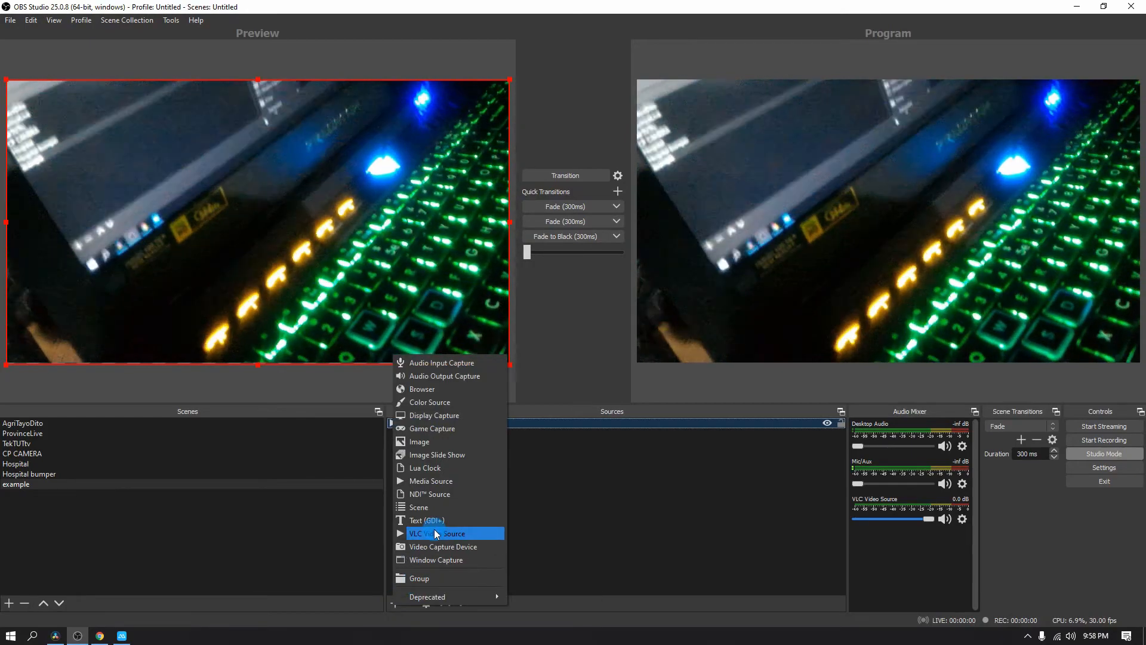
pyautogui.click(429, 481)
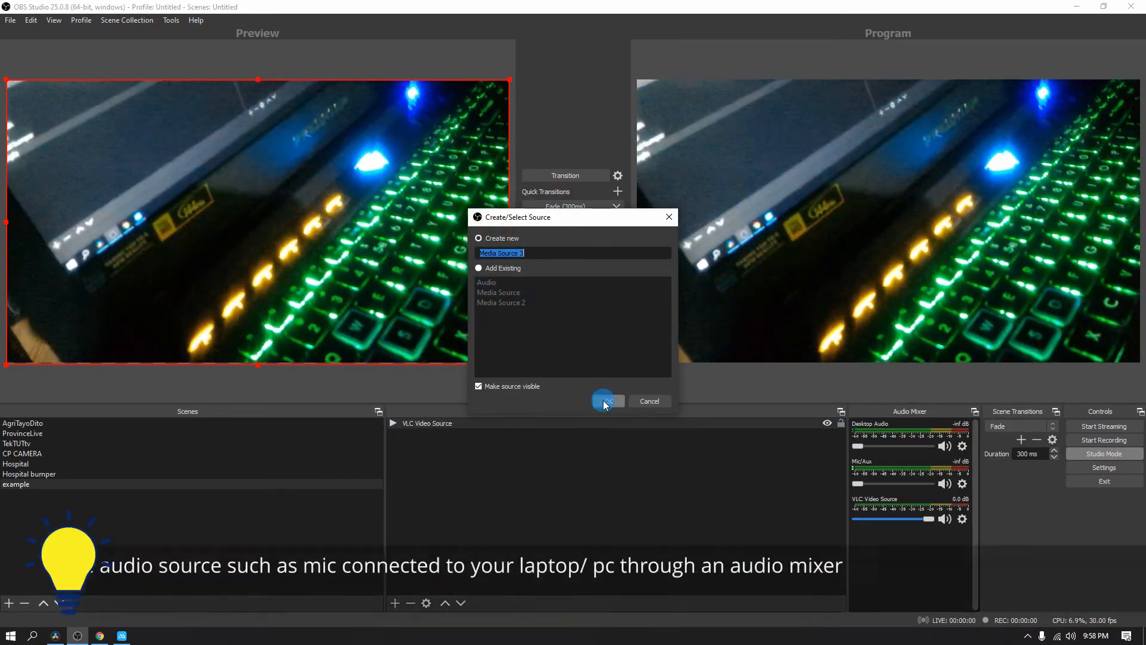
pyautogui.click(603, 400)
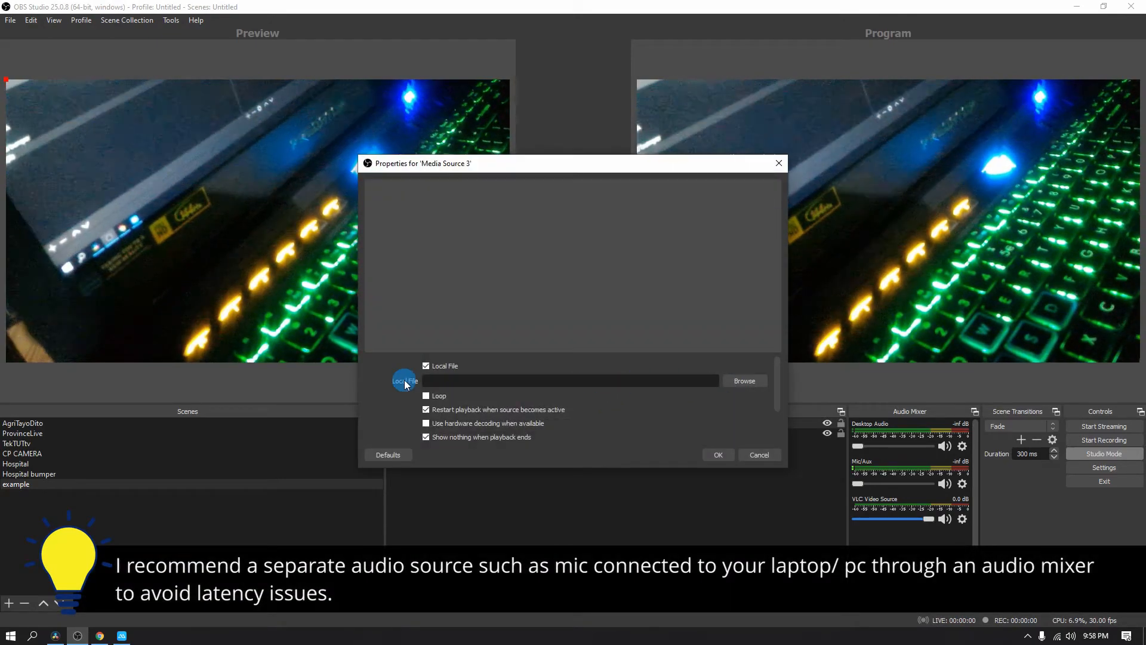
pyautogui.click(426, 365)
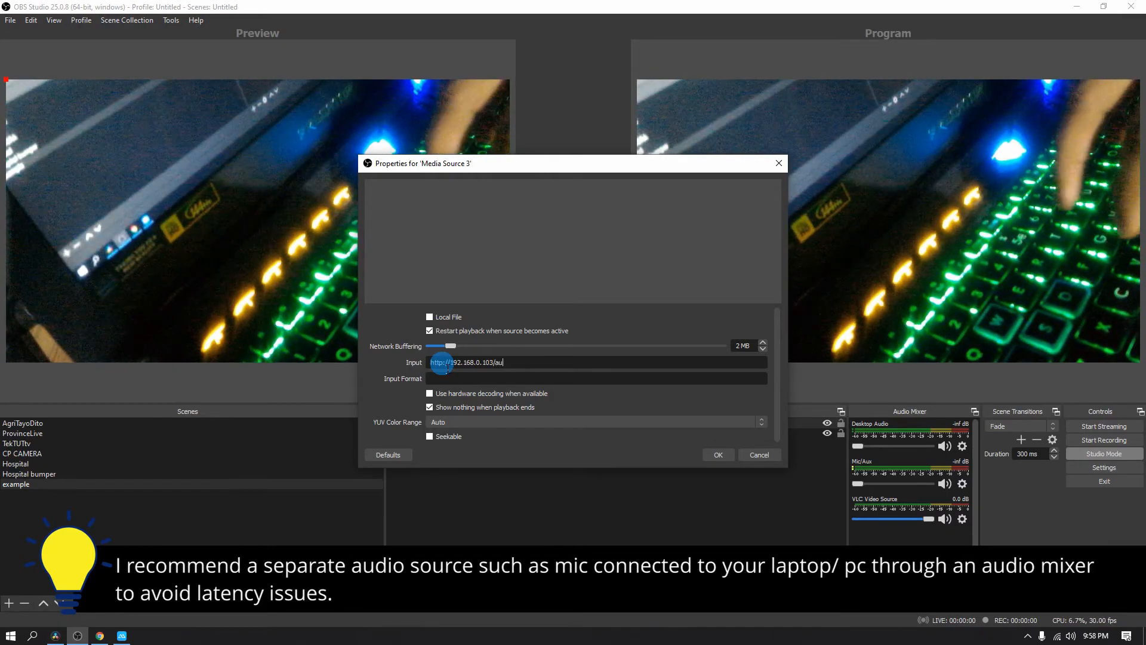
pyautogui.write('dio')
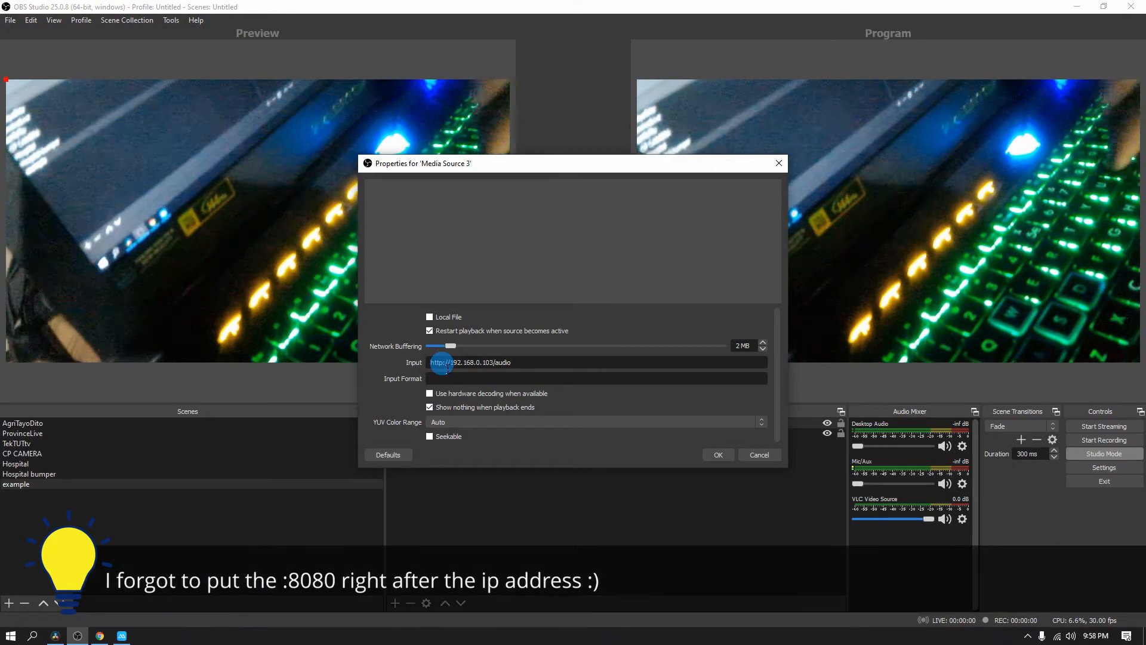
pyautogui.write('.wav')
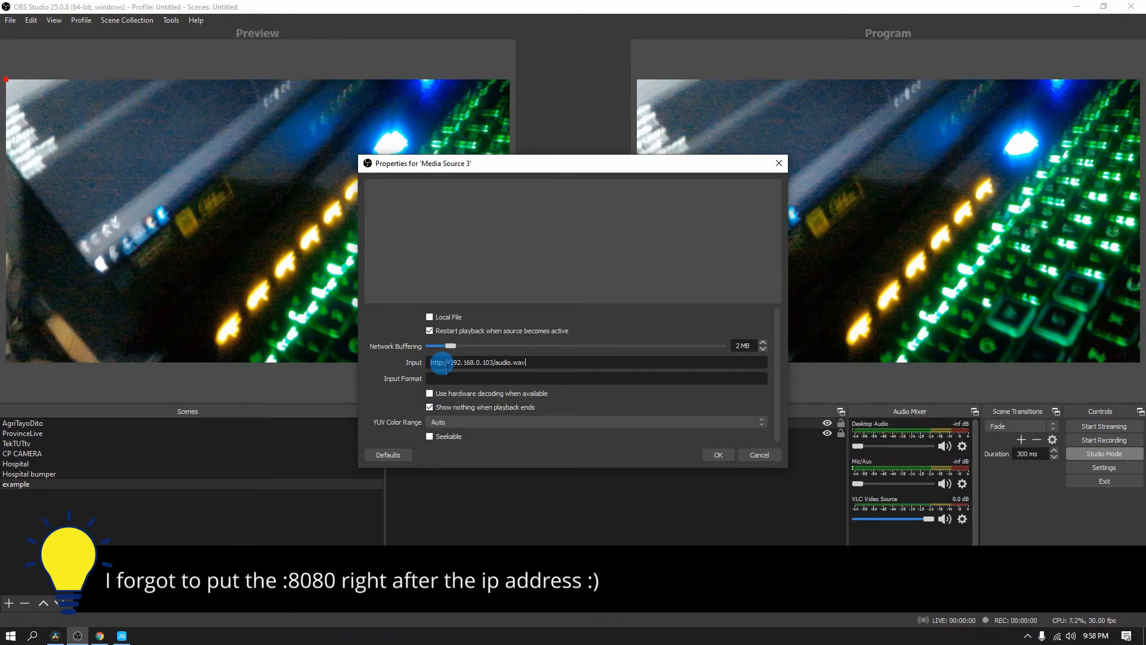
pyautogui.click(715, 454)
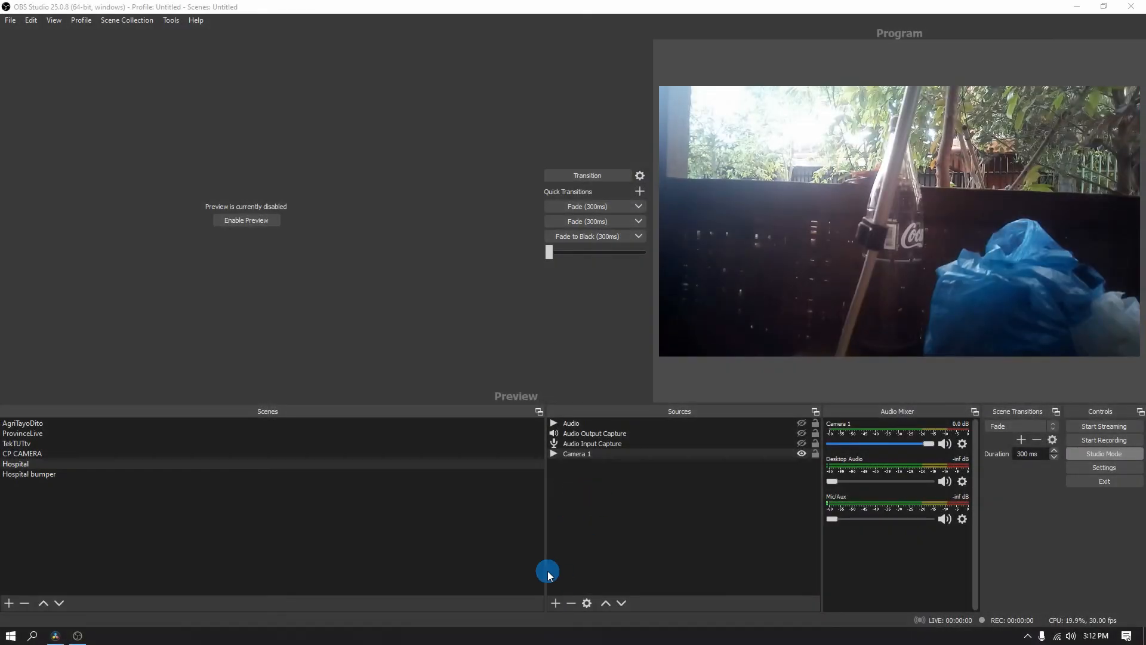
# Add a new VLC Video Source named camera 2 to the Hospital scene
pyautogui.click(555, 603)
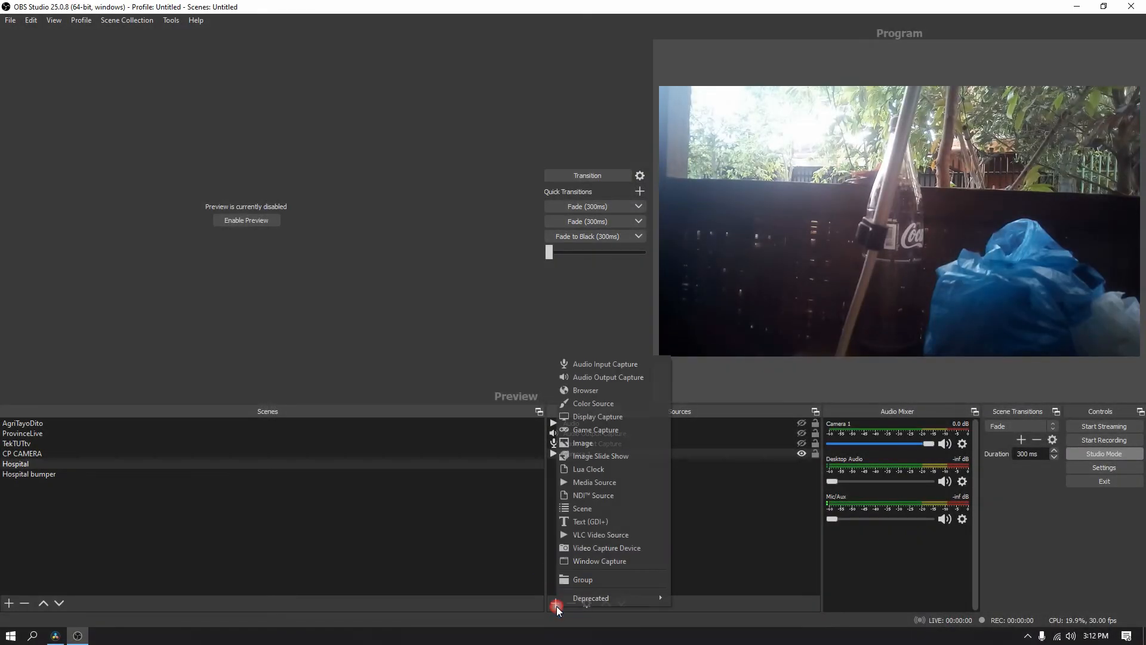
pyautogui.click(613, 534)
pyautogui.write('camera 2')
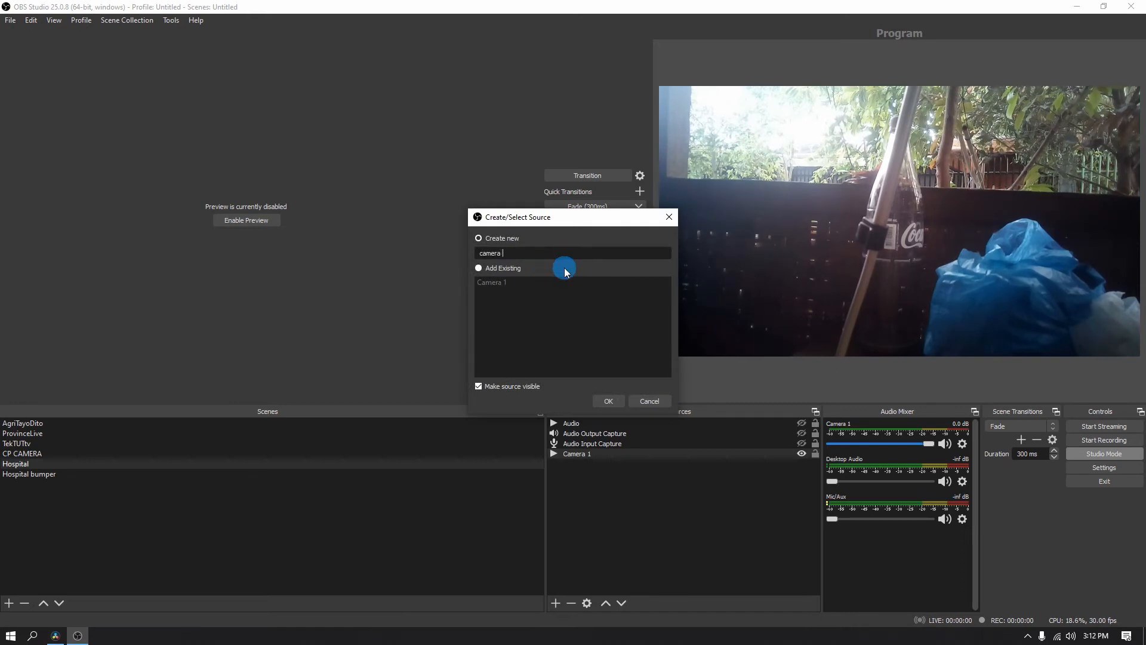
pyautogui.press('Return')
pyautogui.click(757, 392)
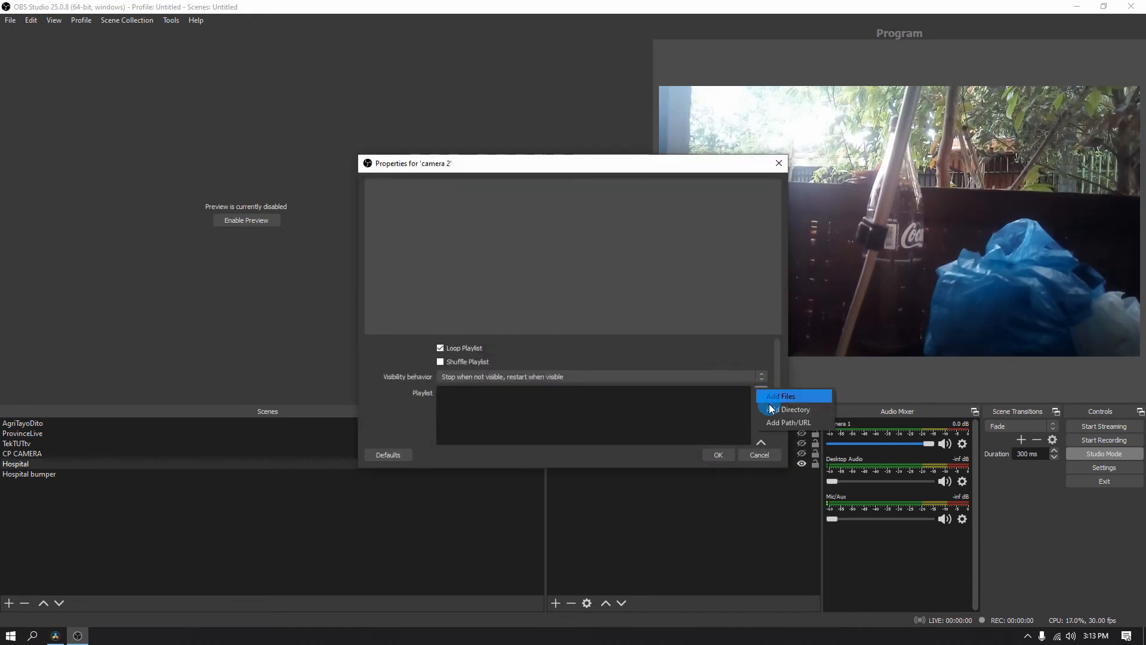
pyautogui.click(777, 424)
pyautogui.write('http://192.168.0.103:8080/video')
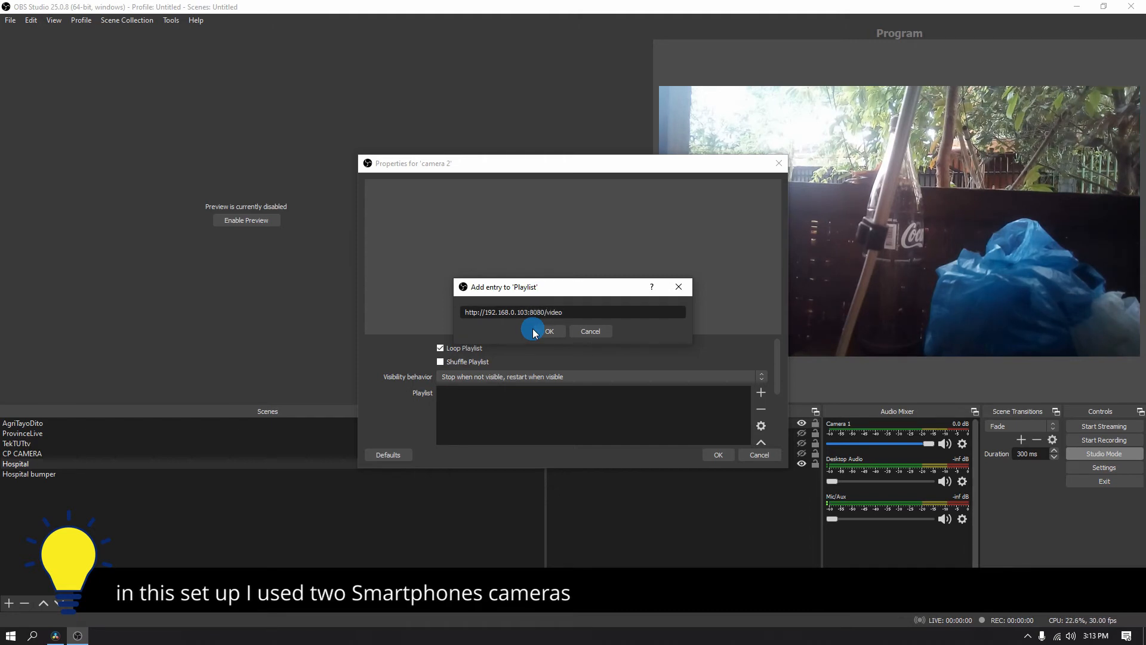
pyautogui.click(536, 331)
pyautogui.click(719, 455)
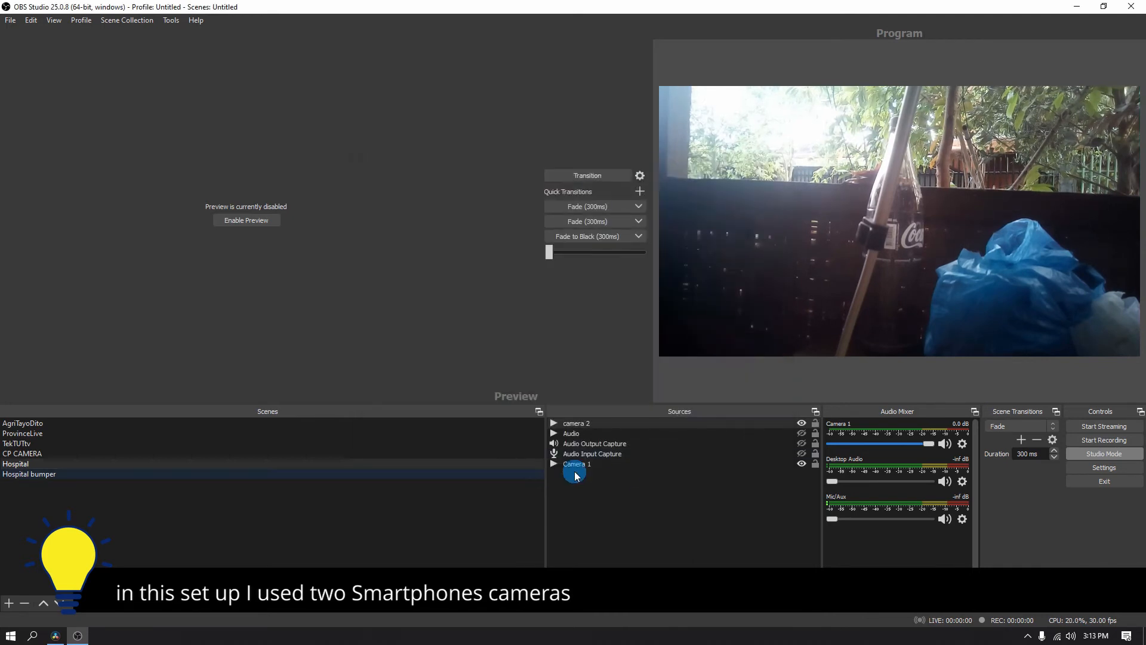
# Select camera 2, switch to the Hospital bumper scene and return to the Hospital scene
pyautogui.click(585, 425)
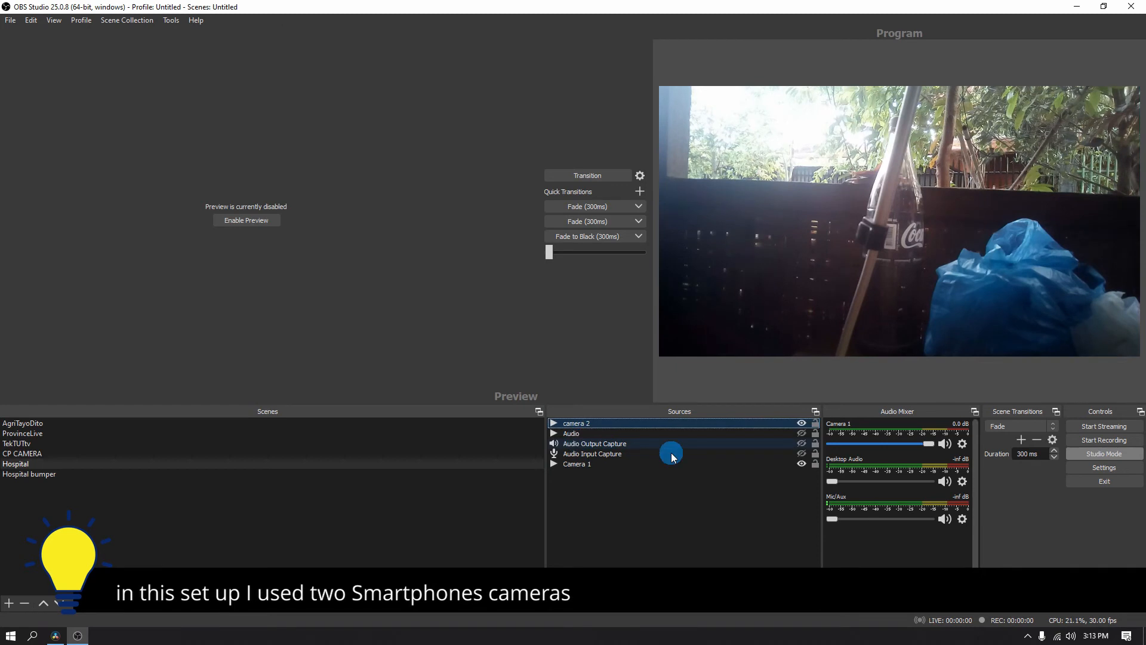
pyautogui.click(801, 465)
pyautogui.click(21, 474)
pyautogui.click(21, 465)
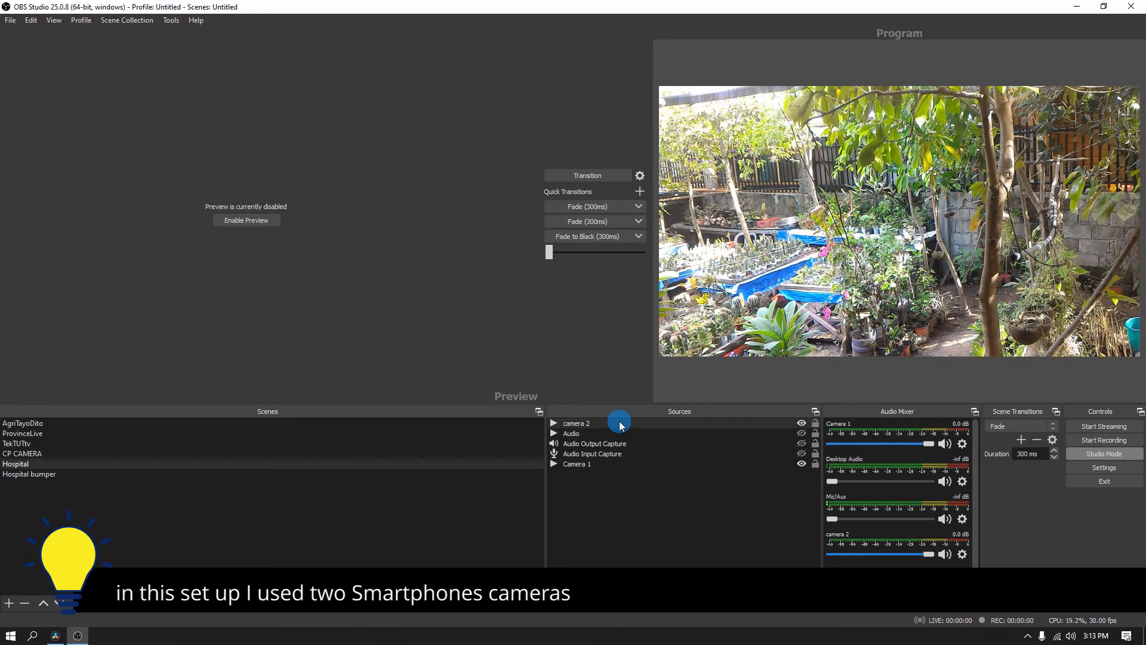
# Transition the Hospital scene with camera 2 to the Program output and enable the preview
pyautogui.click(619, 424)
pyautogui.click(611, 177)
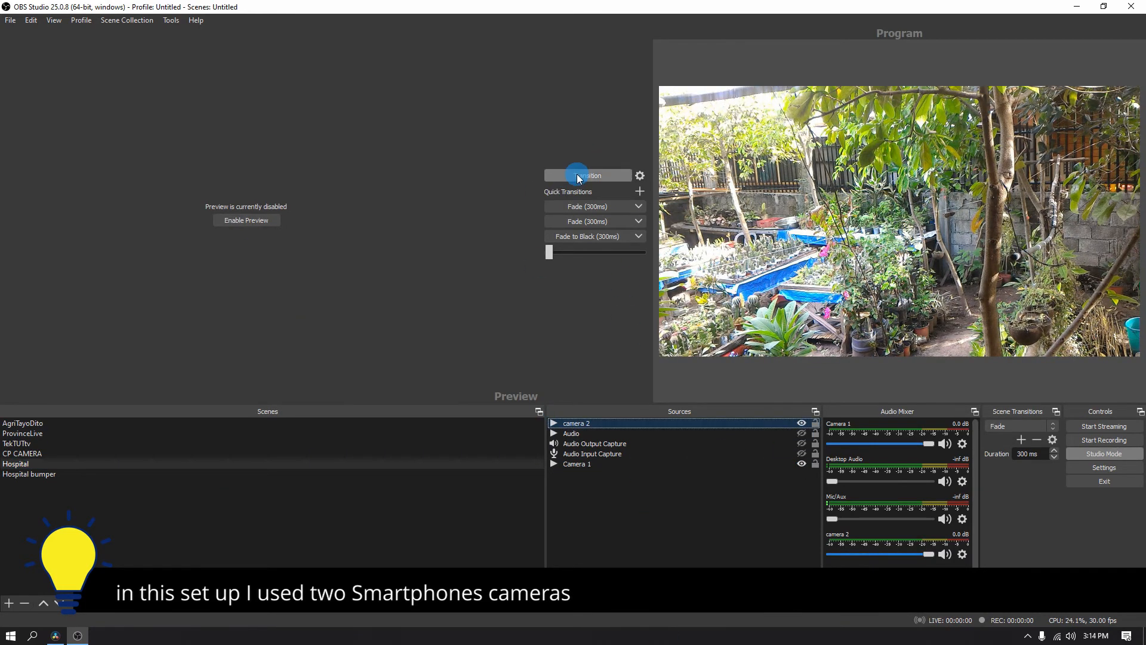
pyautogui.click(246, 220)
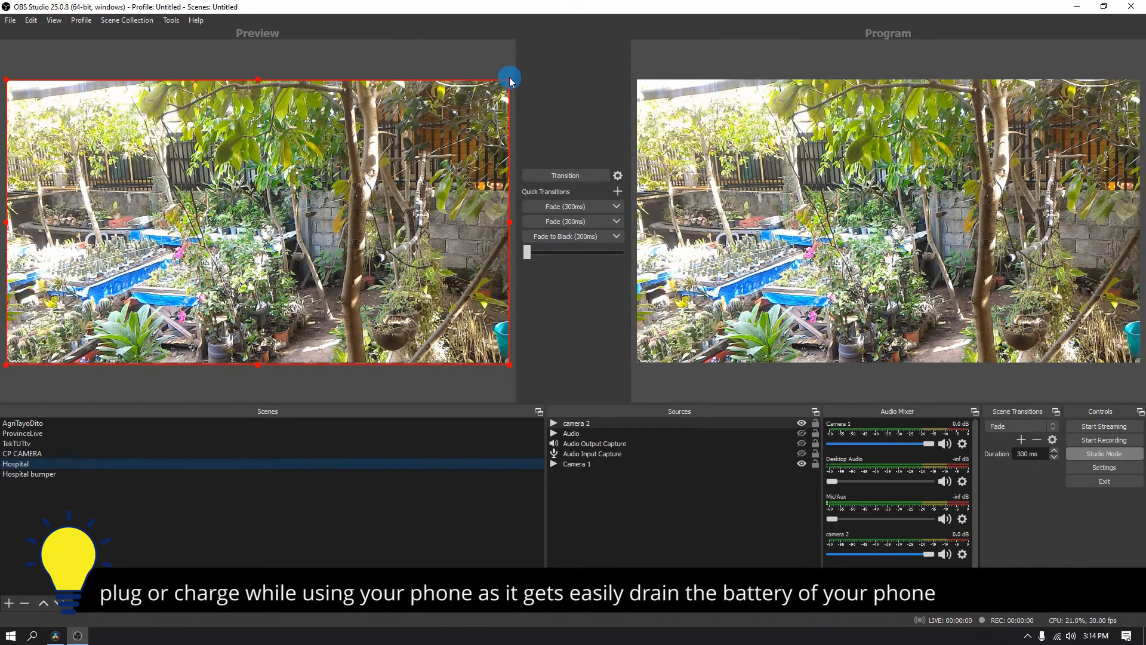
# Shrink camera 2 and Camera 1 to about half size, side by side in the lower left and lower right of the canvas
pyautogui.moveTo(482, 97); pyautogui.dragTo(423, 127)
pyautogui.moveTo(298, 185); pyautogui.dragTo(234, 225)
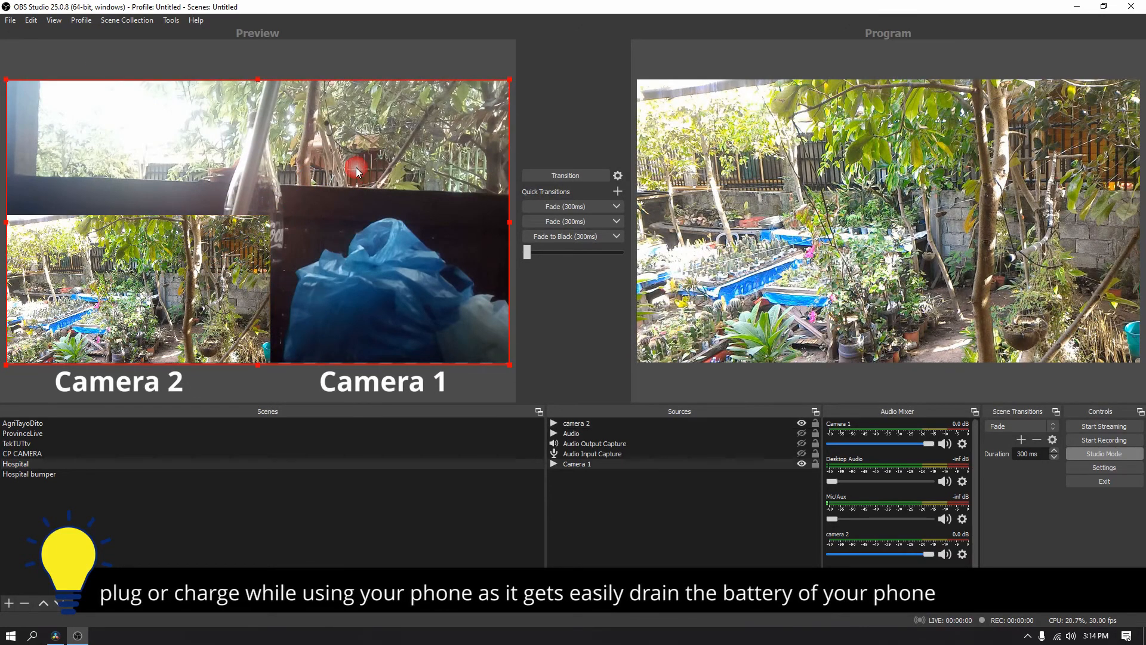
pyautogui.moveTo(7, 84); pyautogui.dragTo(289, 229)
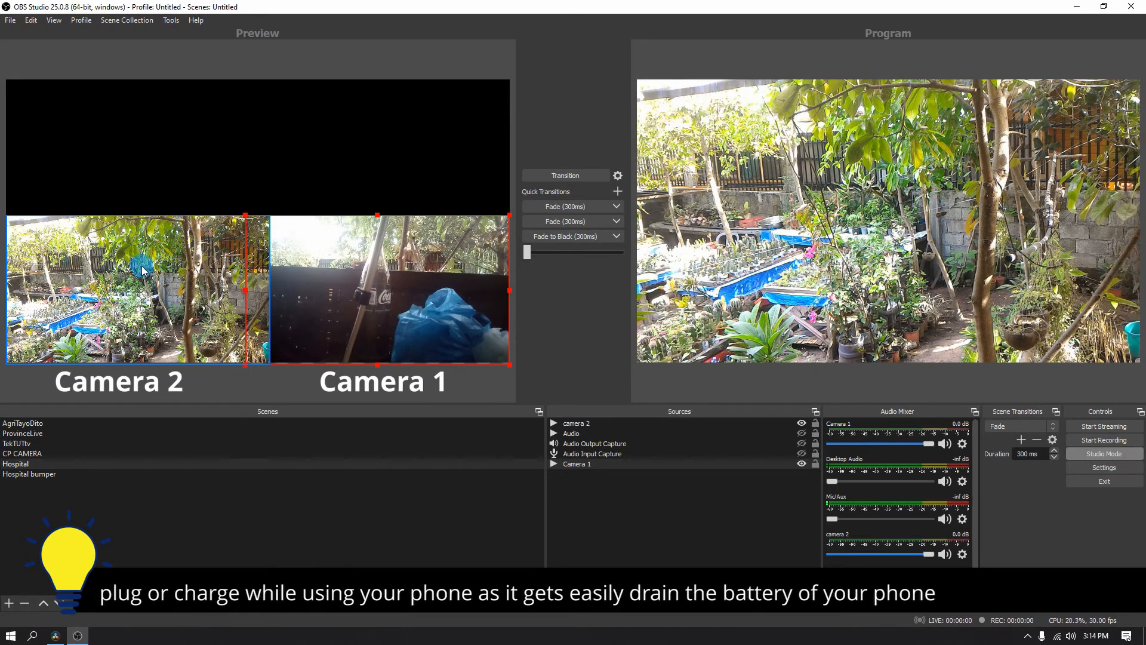
# Move both camera feeds up to the vertical middle of the canvas and transition the layout to the Program output
pyautogui.moveTo(142, 270); pyautogui.dragTo(147, 221)
pyautogui.moveTo(360, 350); pyautogui.dragTo(375, 281)
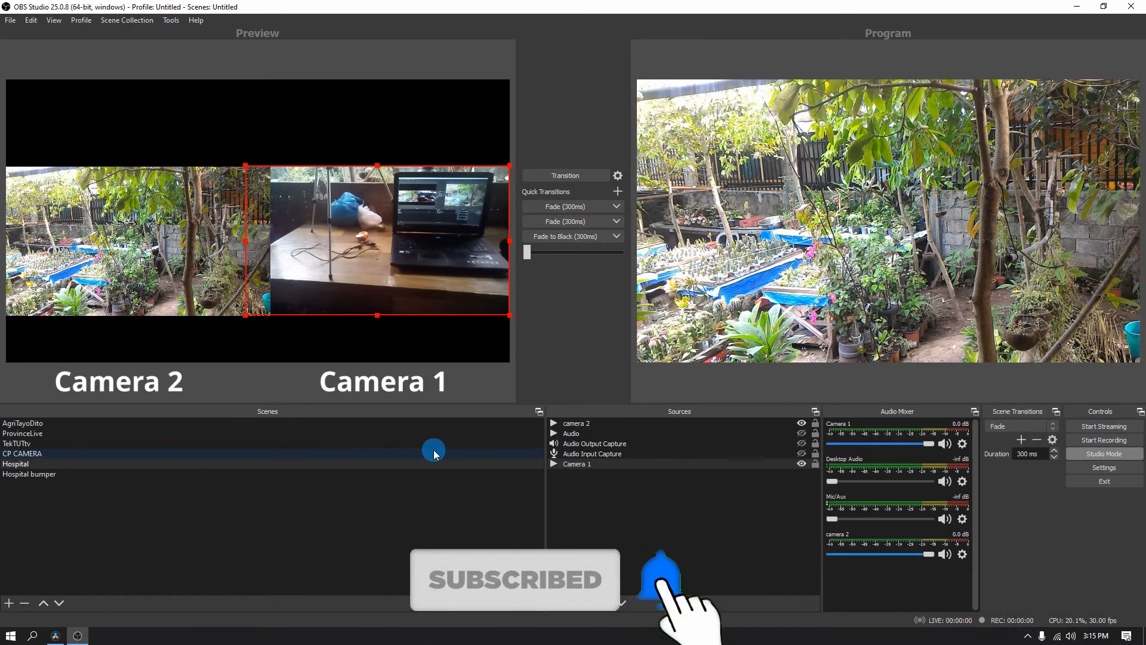
pyautogui.click(565, 175)
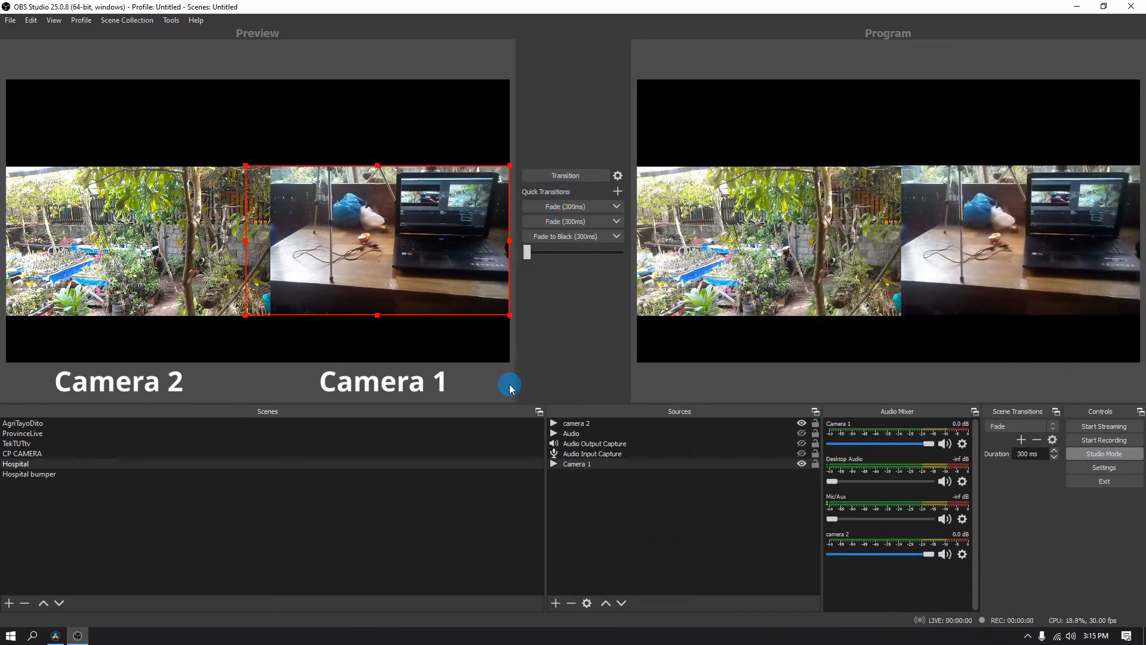